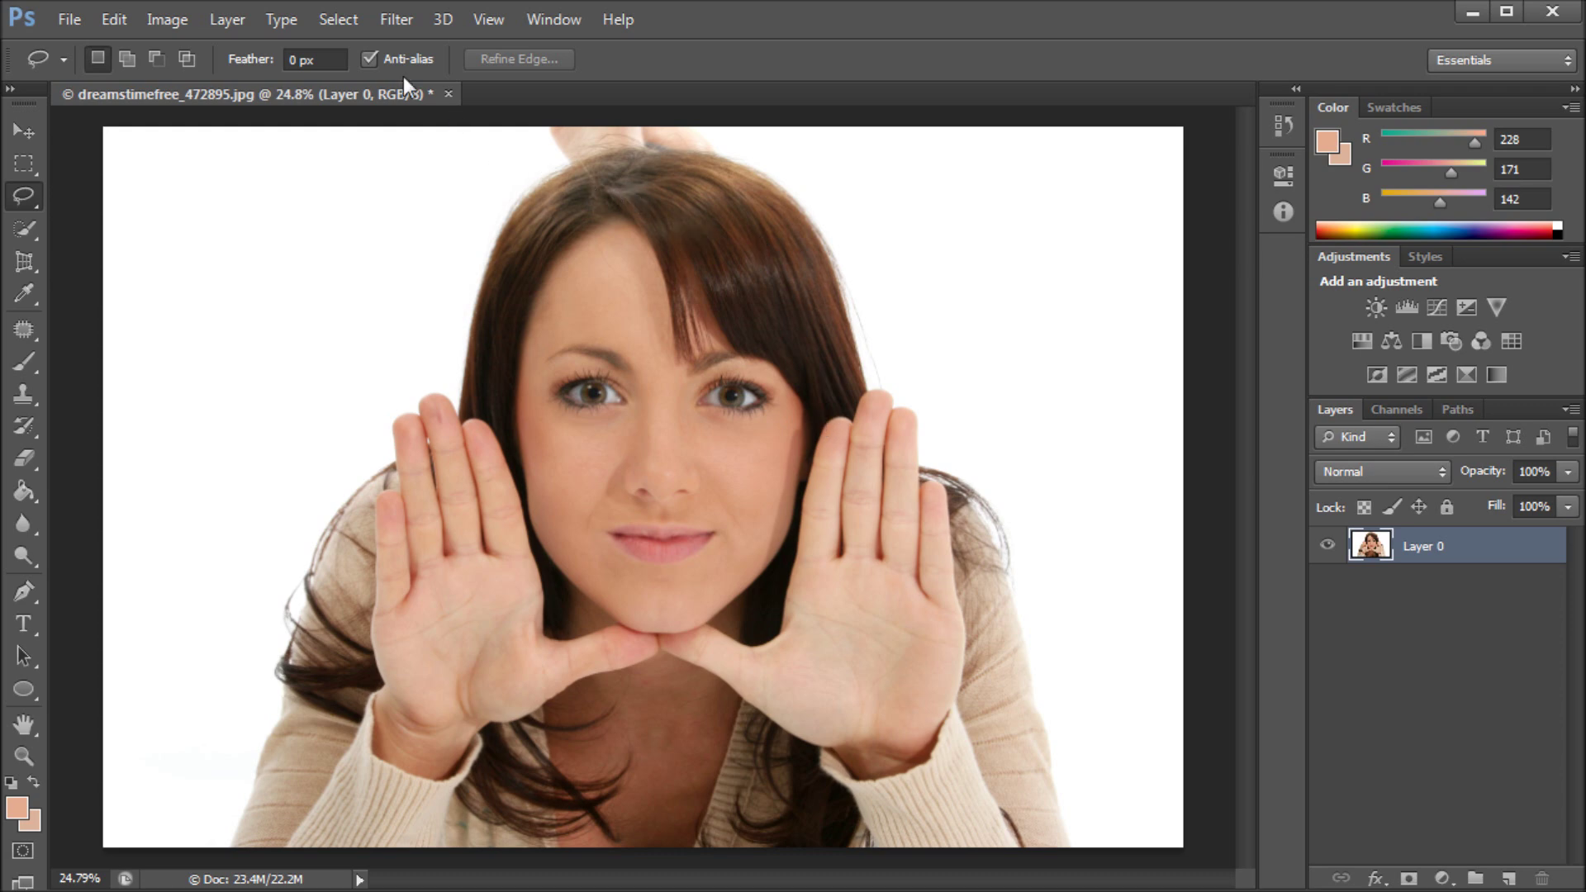
- Open Select > Color Range, sample five spots of facial skin, and lower Fuzziness to 38
{"action": "left_click", "coordinate": [364, 25]}
{"action": "left_click", "coordinate": [420, 233]}
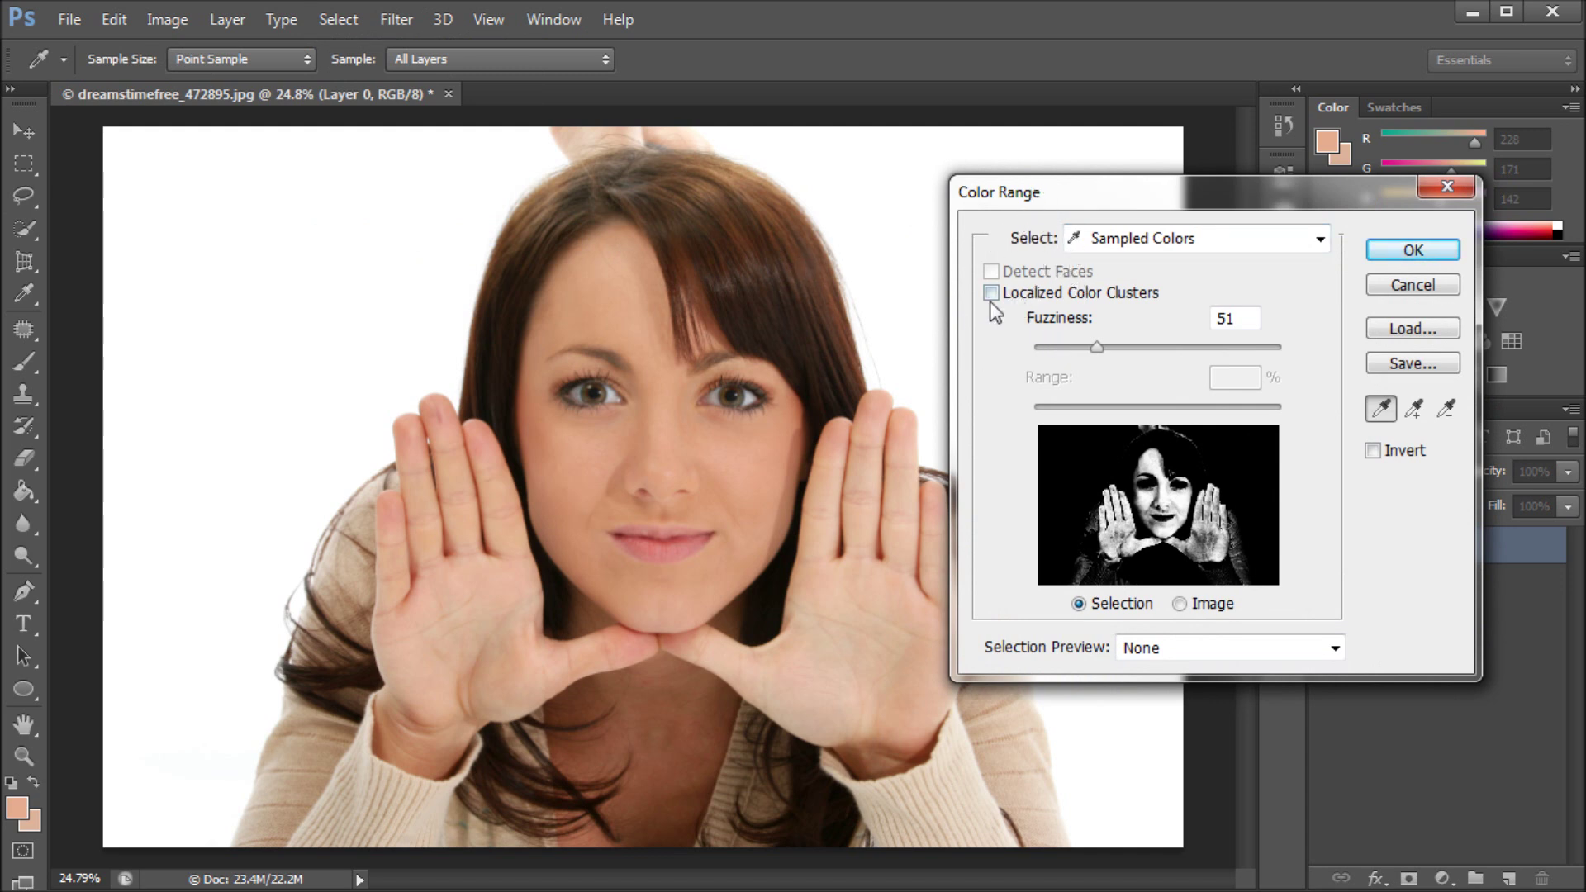
{"action": "left_click", "coordinate": [662, 404]}
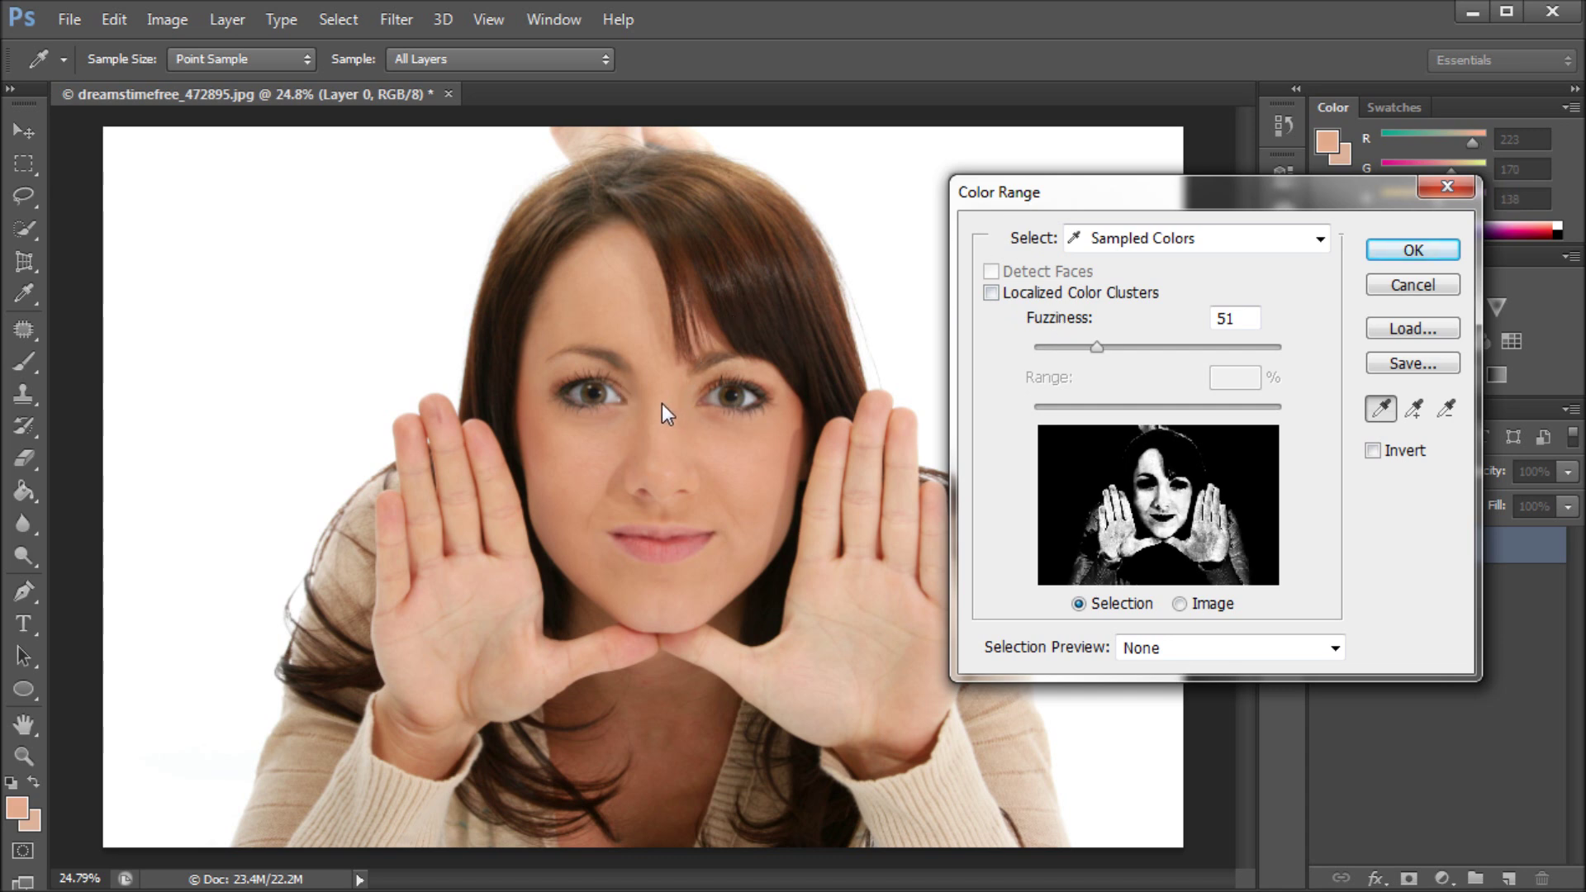
{"action": "left_click", "coordinate": [607, 469]}
{"action": "left_click", "coordinate": [567, 489]}
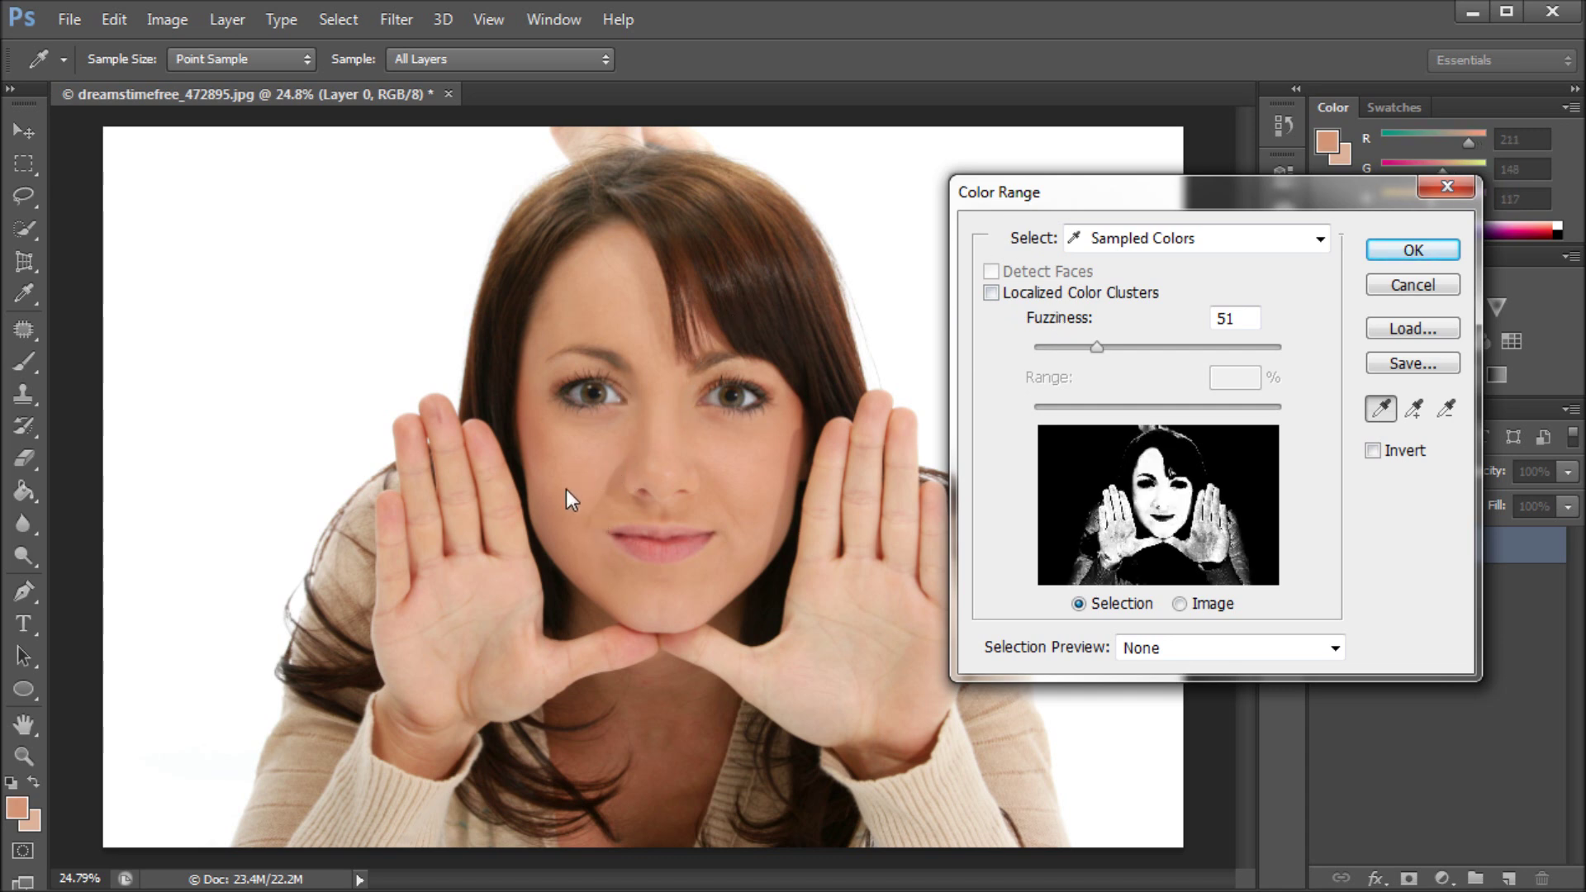
{"action": "left_click", "coordinate": [598, 585]}
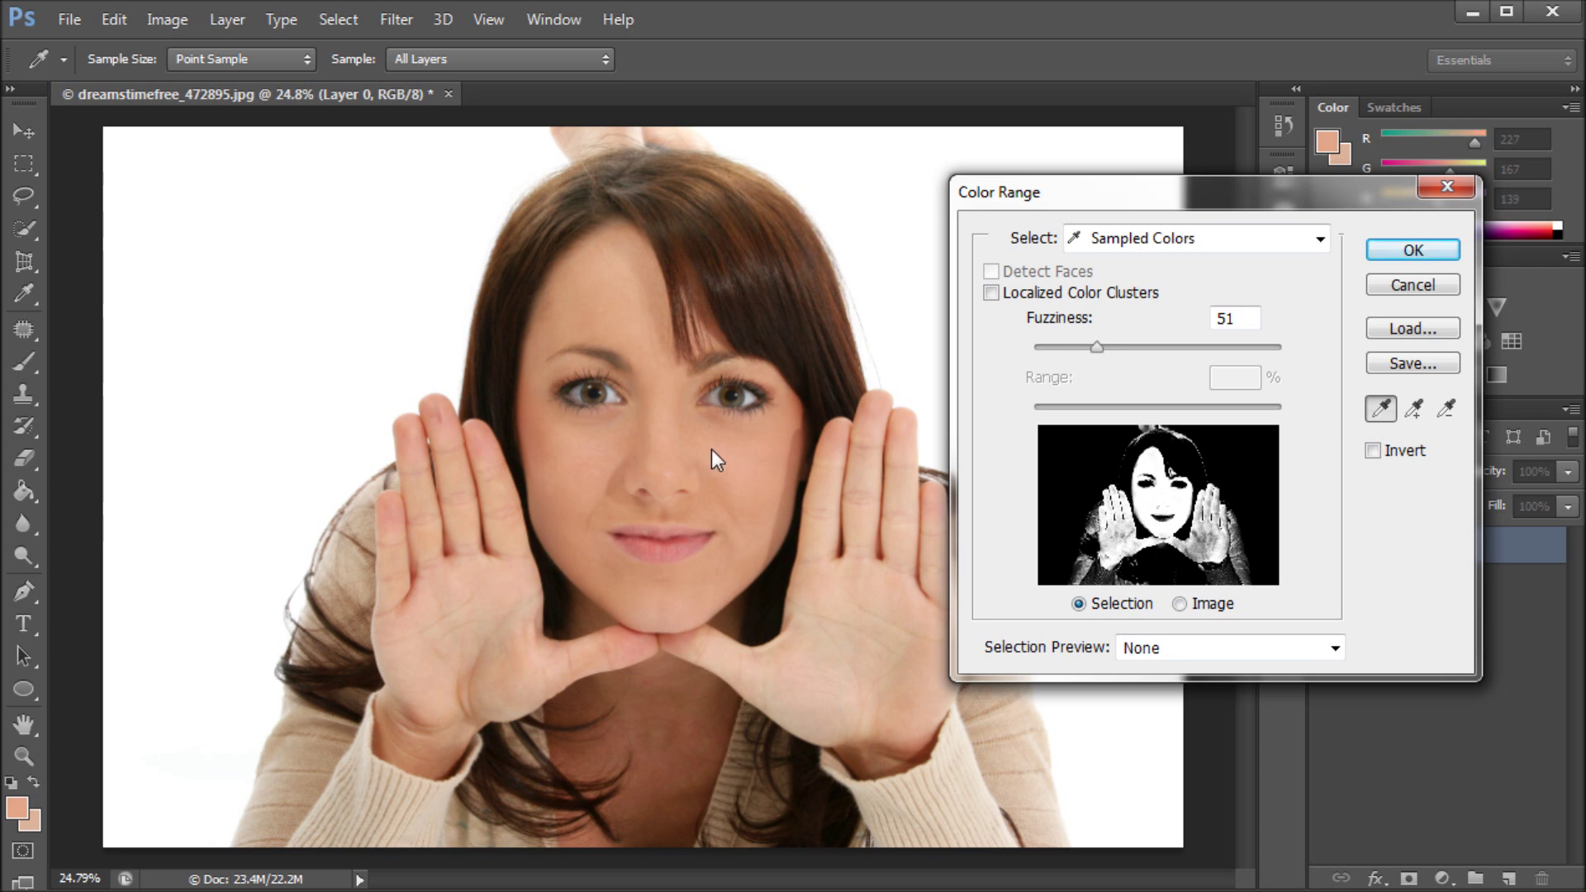
{"action": "left_click", "coordinate": [597, 289]}
{"action": "mouse_move", "coordinate": [1096, 348]}
{"action": "left_mouse_down"}
{"action": "mouse_move", "coordinate": [1058, 350]}
{"action": "mouse_move", "coordinate": [1125, 349]}
{"action": "mouse_move", "coordinate": [1039, 348]}
{"action": "mouse_move", "coordinate": [1082, 360]}
{"action": "left_mouse_up"}
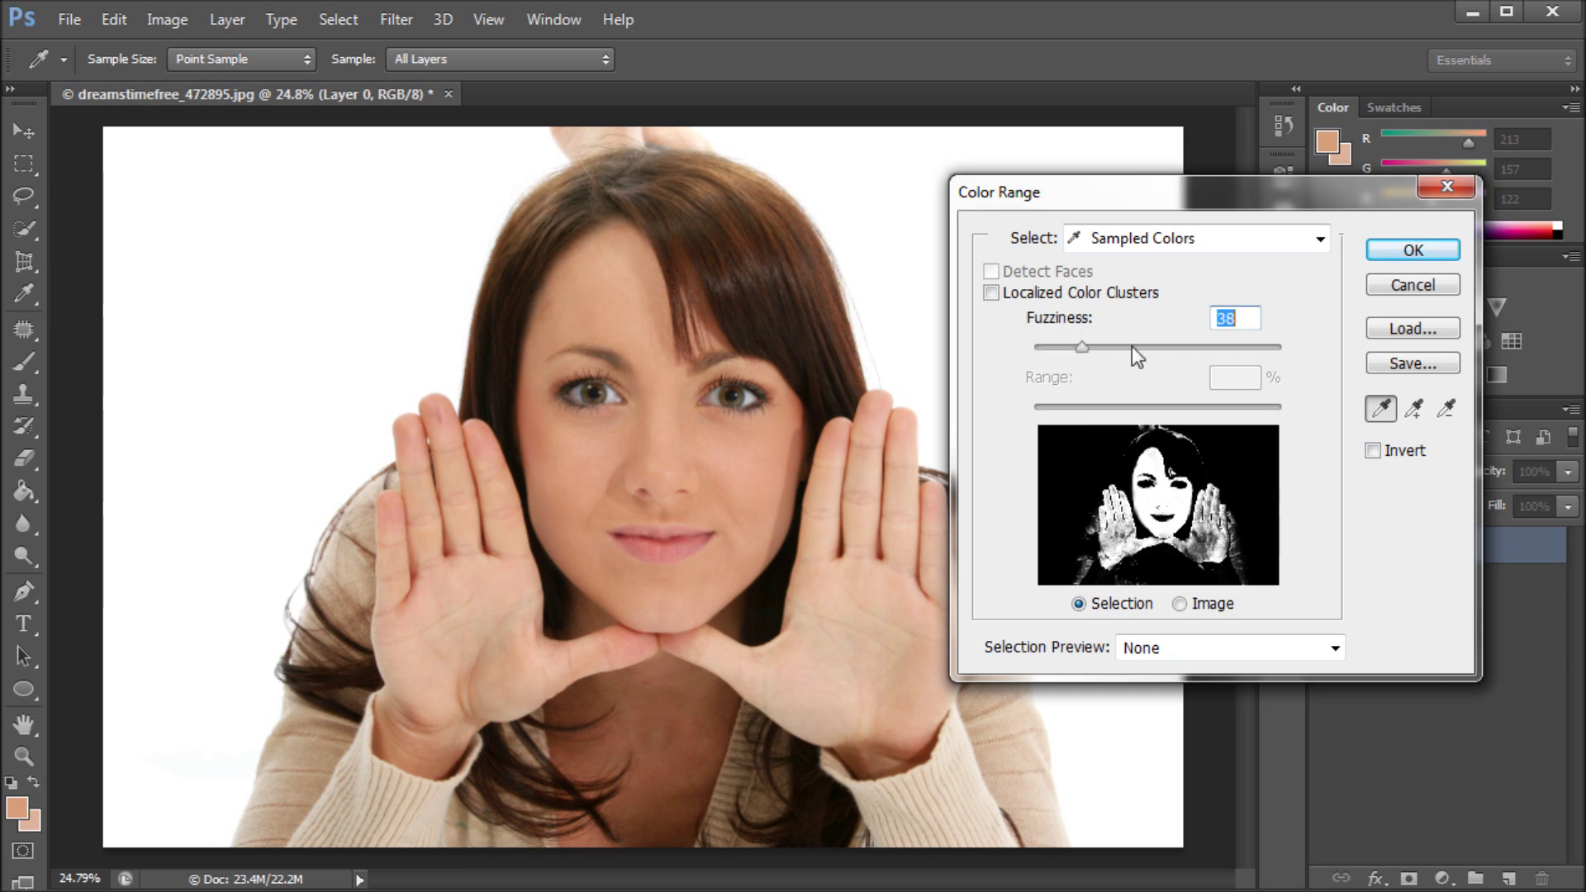
- Enable Localized Color Clusters, resample the face skin, and set Range to 17%
{"action": "left_click", "coordinate": [992, 296]}
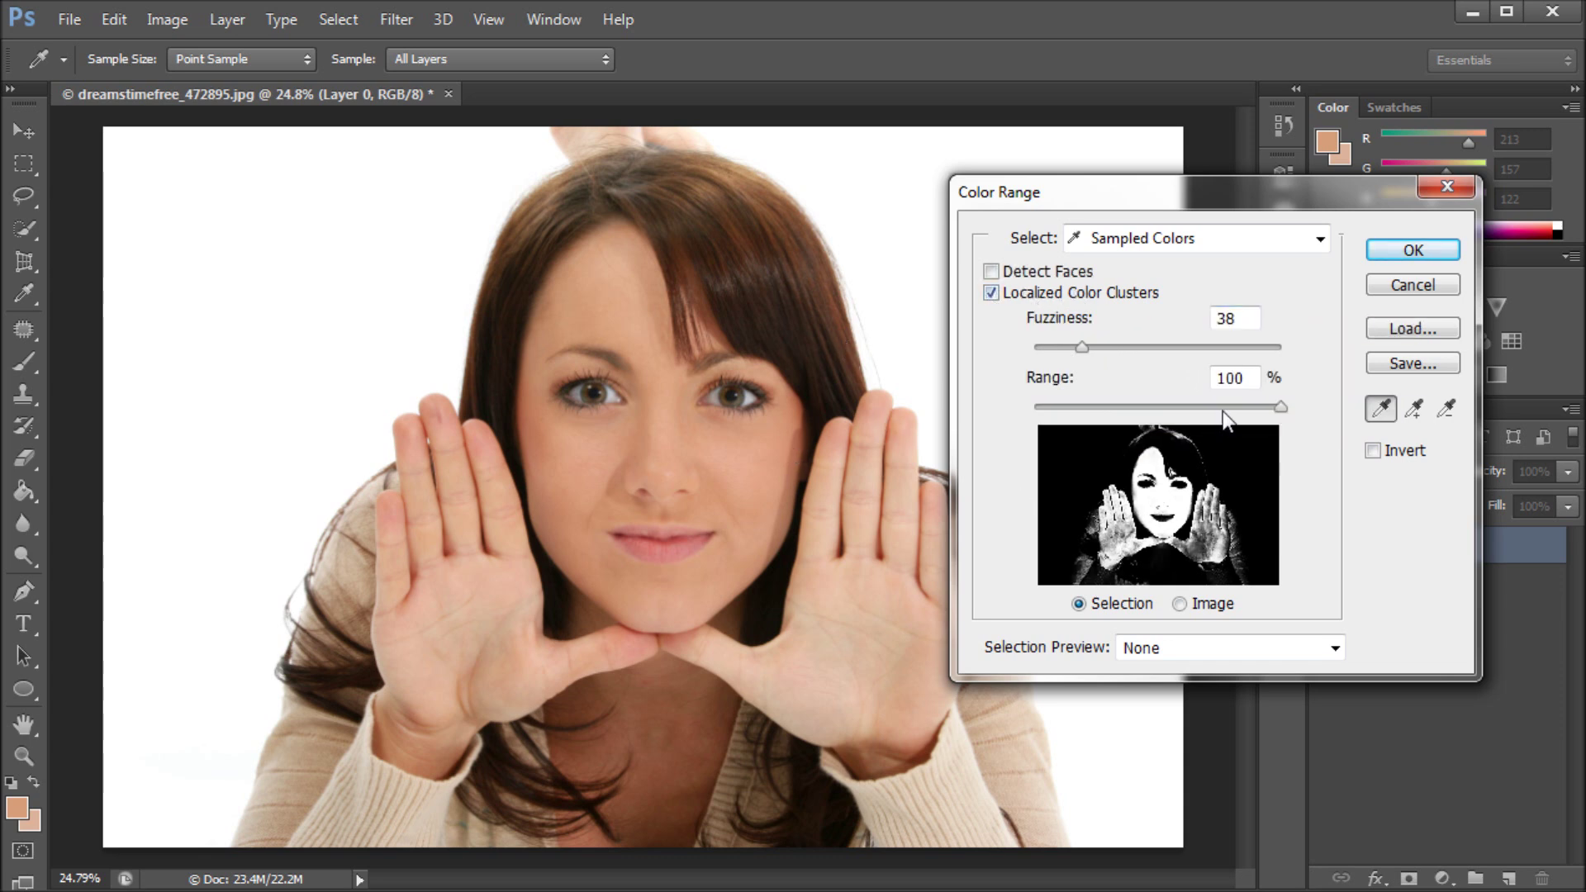
{"action": "left_click_drag", "start_coordinate": [1226, 410], "coordinate": [1043, 414]}
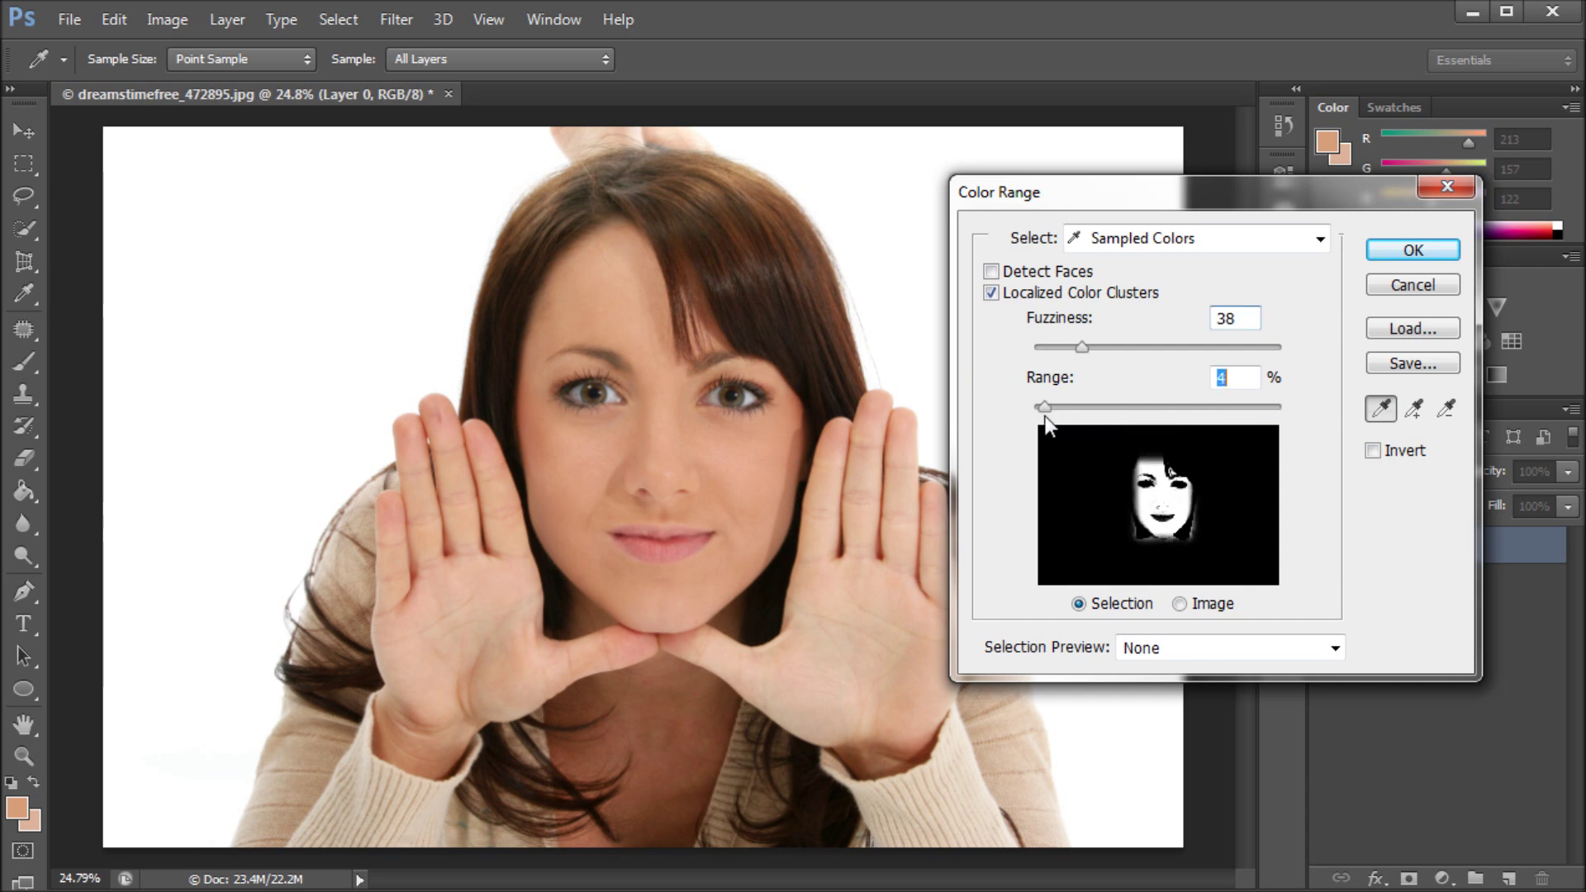
{"action": "left_click", "coordinate": [666, 460]}
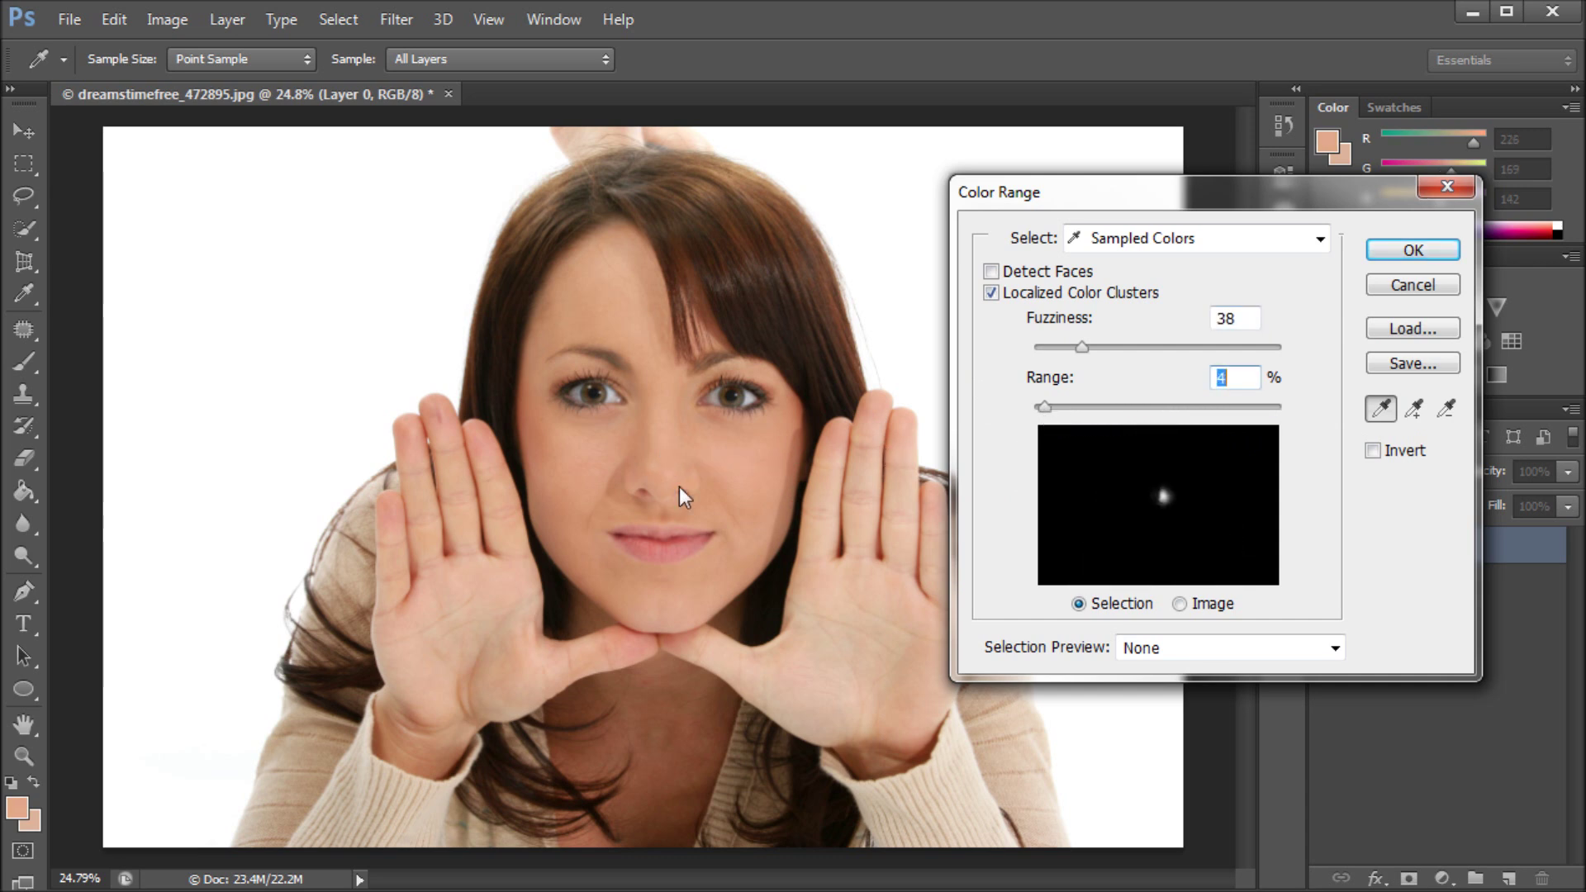
{"action": "left_click", "coordinate": [667, 434]}
{"action": "left_click_drag", "start_coordinate": [1045, 409], "coordinate": [1078, 405]}
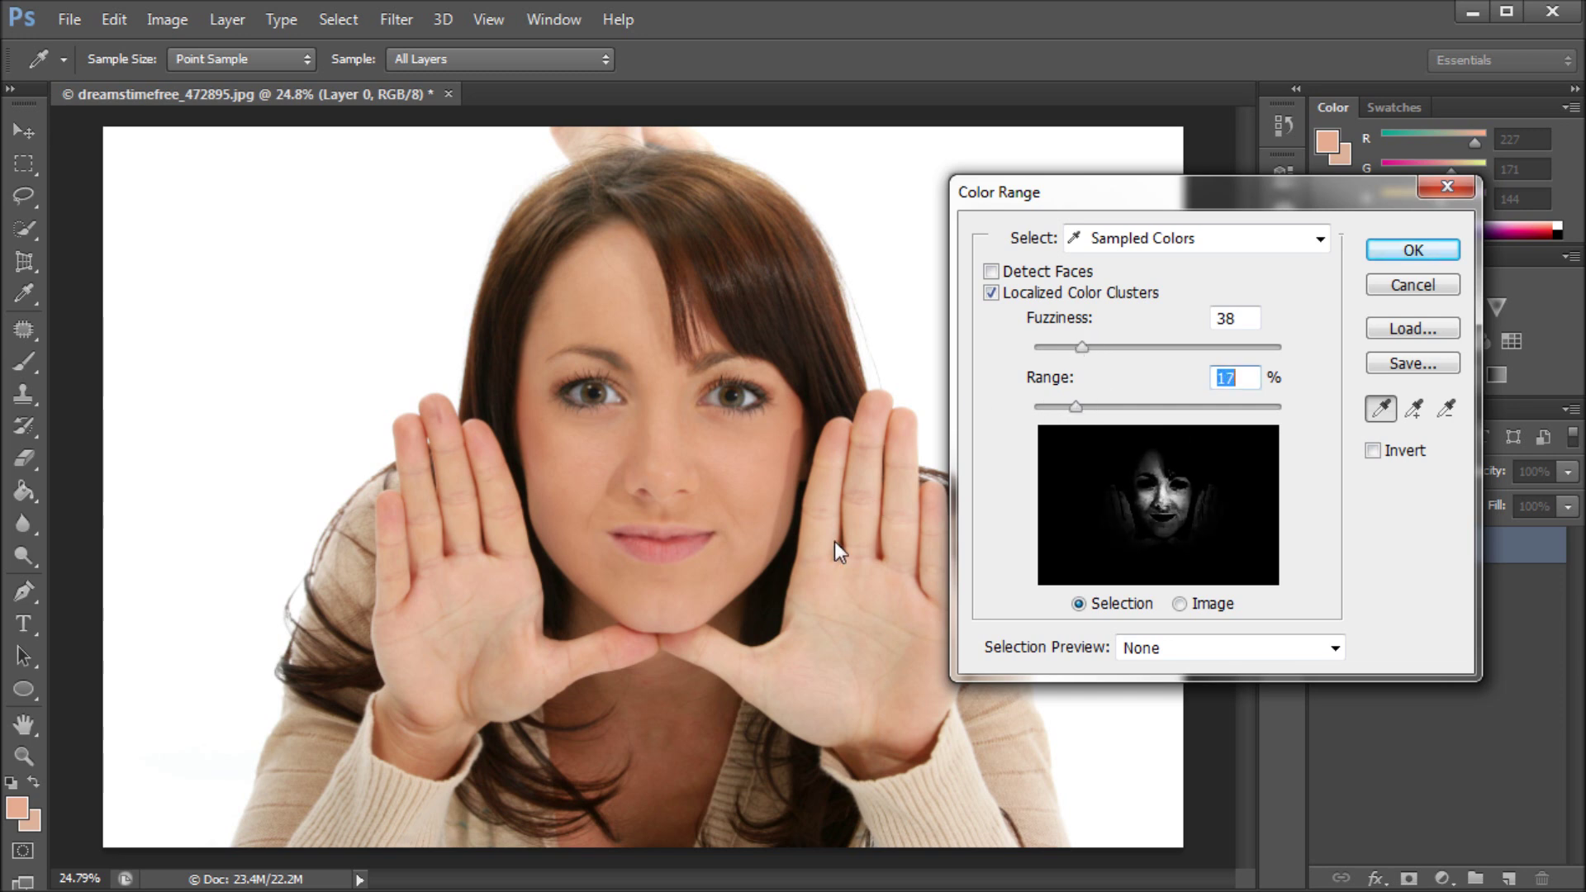
- Add two more facial skin samples, then turn Localized Color Clusters off again
{"action": "left_click", "coordinate": [616, 477]}
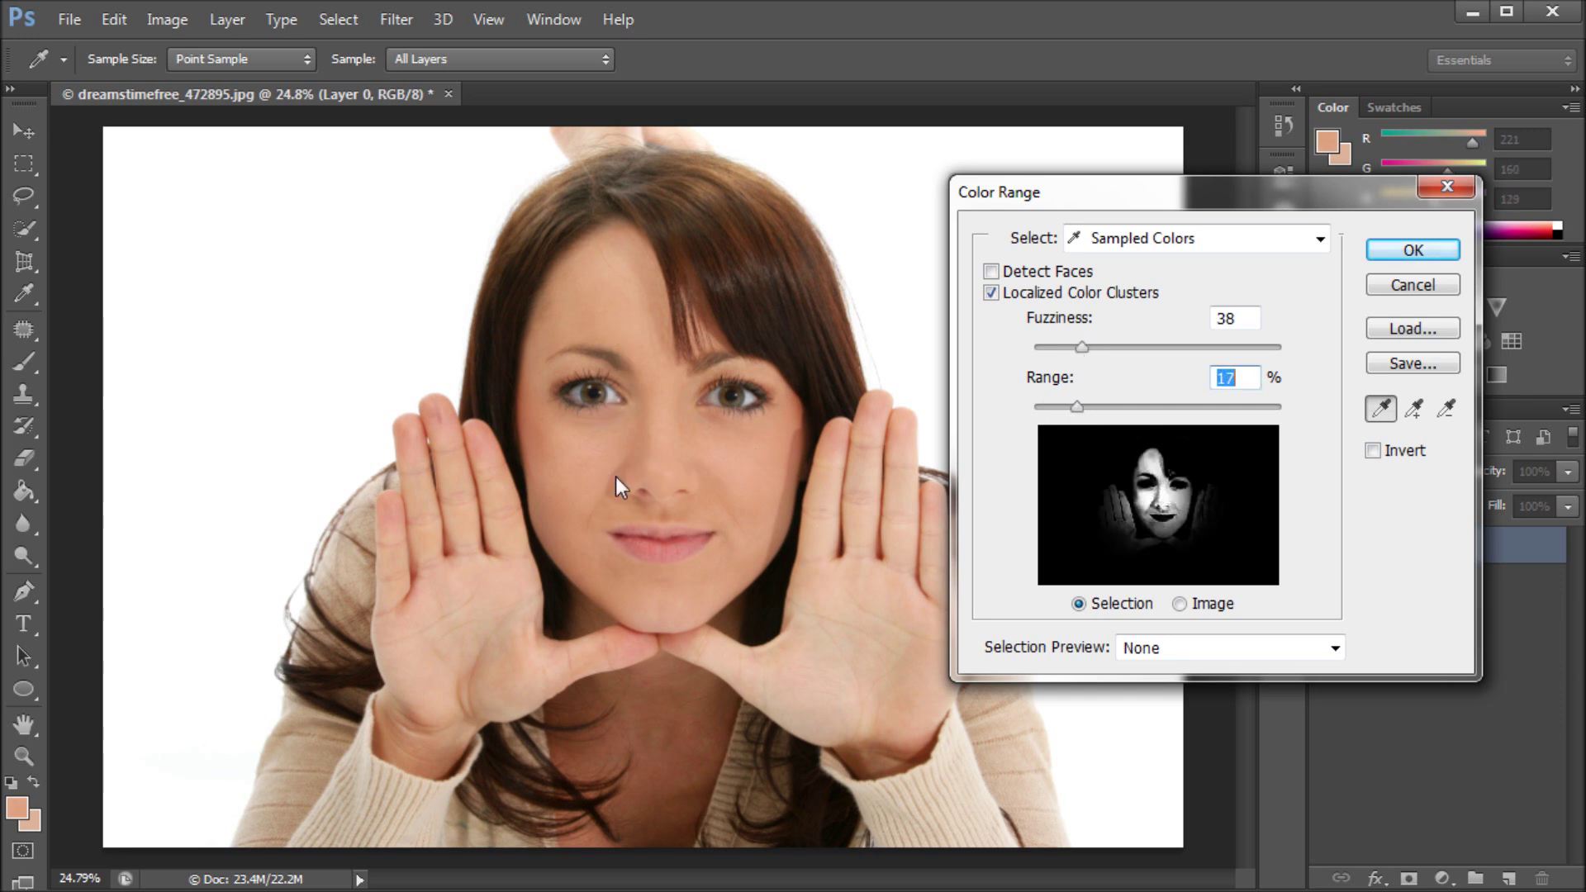
{"action": "left_click", "coordinate": [593, 516]}
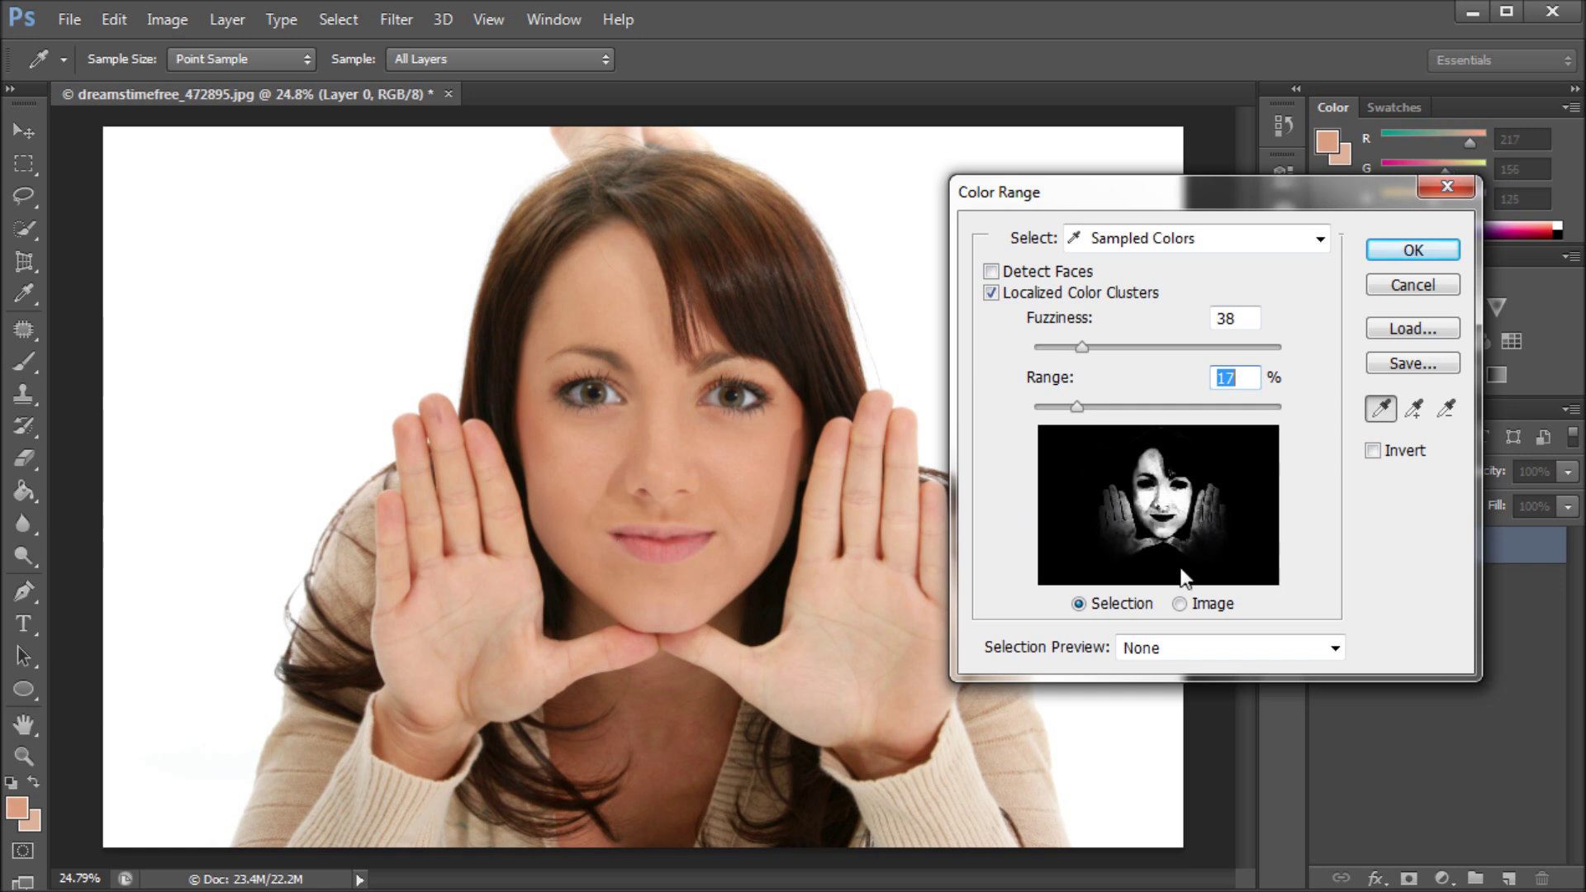
{"action": "left_click", "coordinate": [991, 292]}
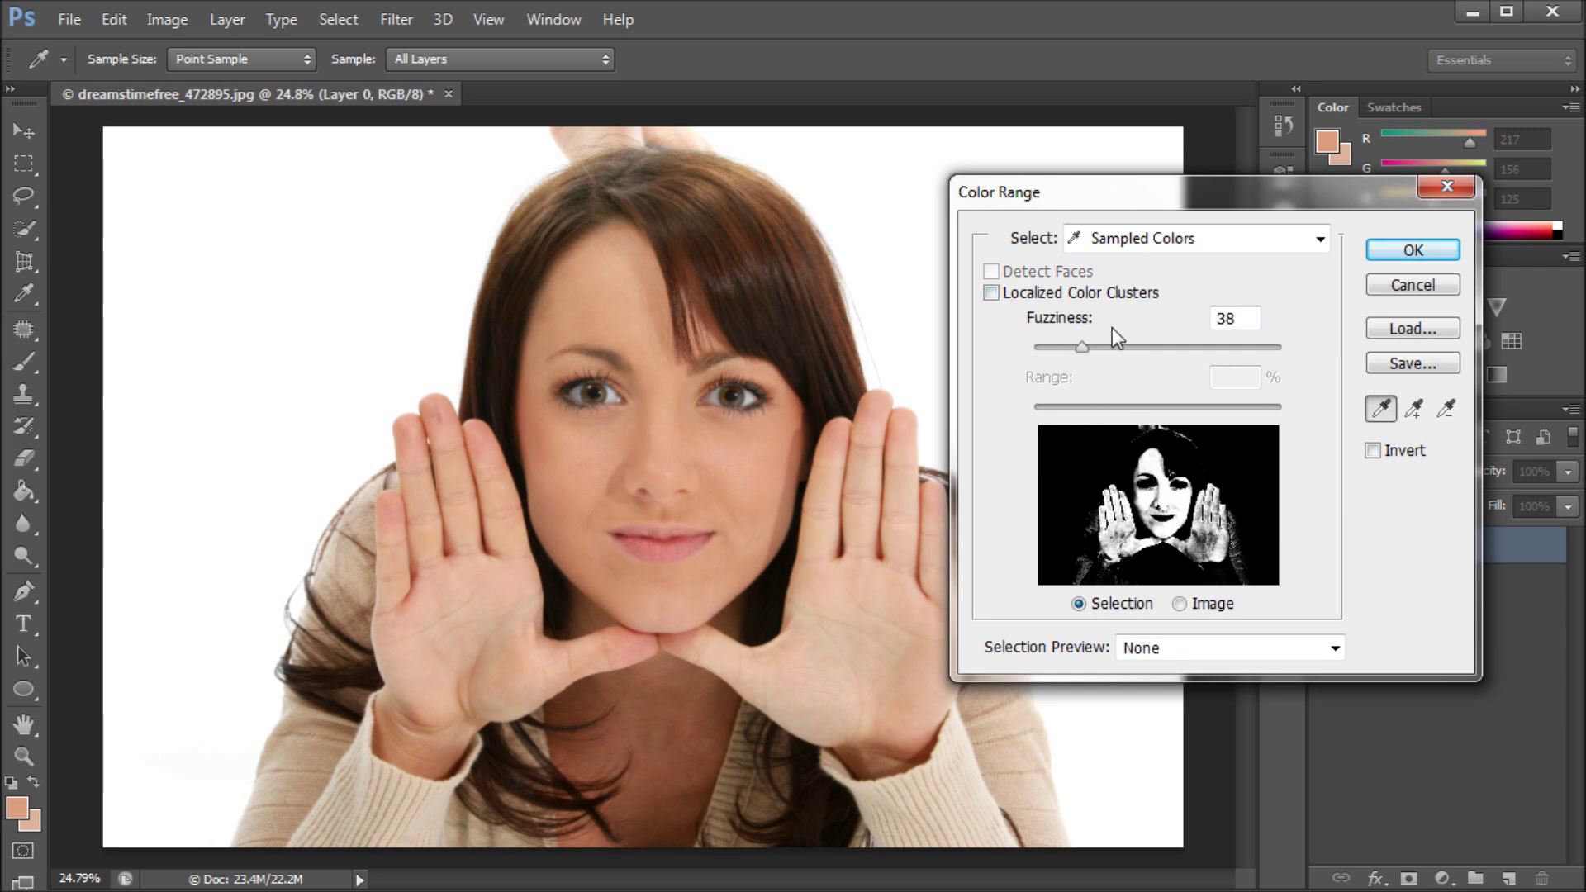
{"action": "left_click", "coordinate": [1226, 246]}
- Pick the Skin Tones preset with Detect Faces on, reposition the dialog, then cancel Color Range
{"action": "left_click", "coordinate": [1140, 561]}
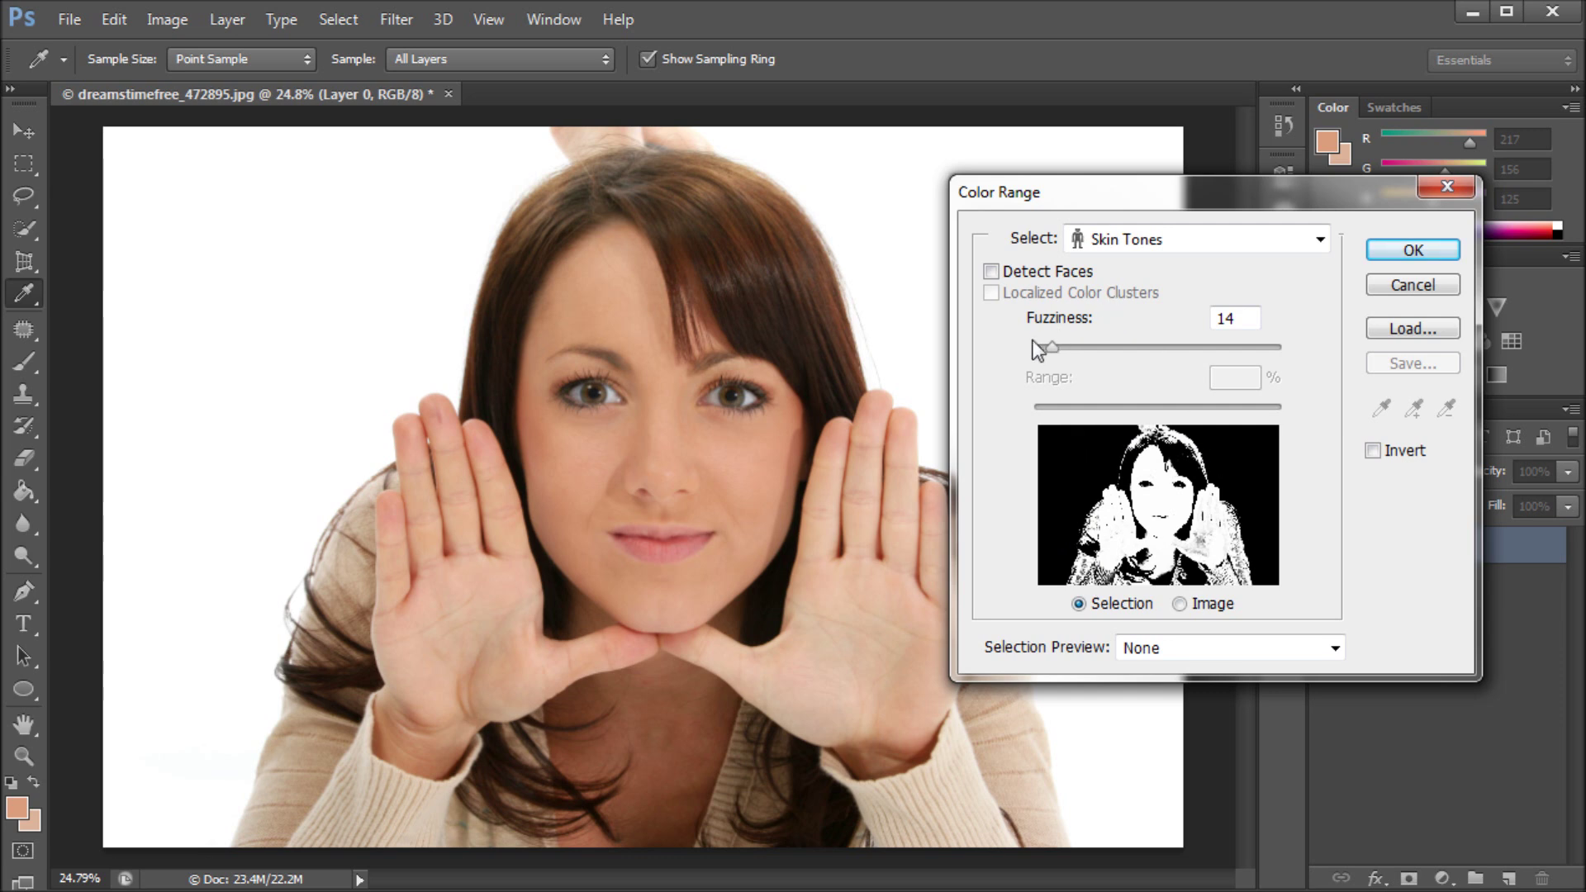
{"action": "left_click", "coordinate": [992, 271]}
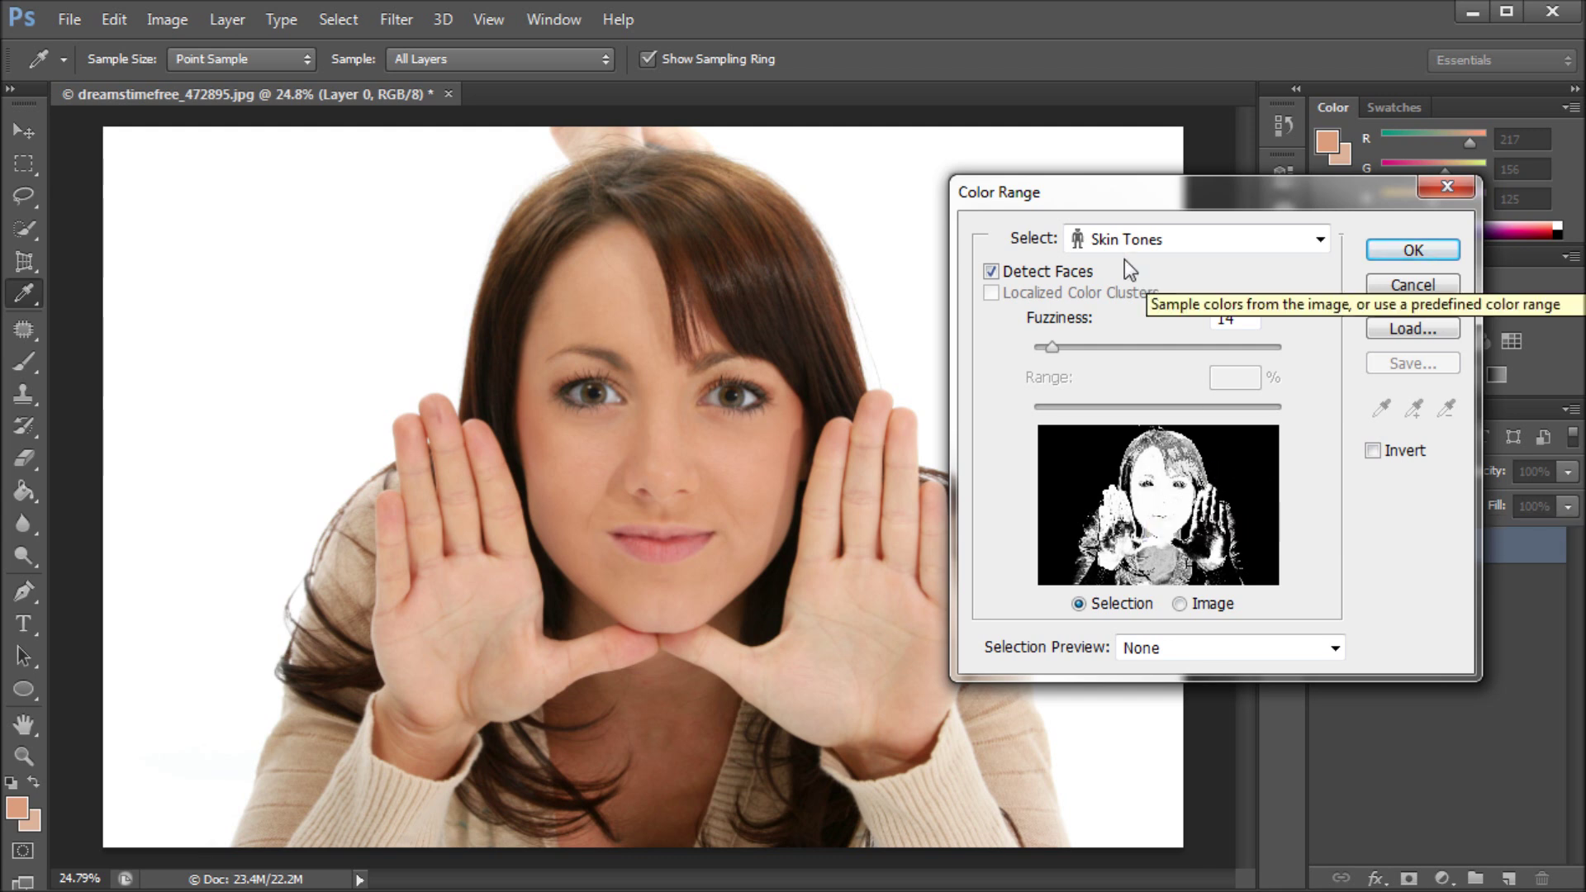
{"action": "left_click_drag", "start_coordinate": [1059, 196], "coordinate": [1155, 216]}
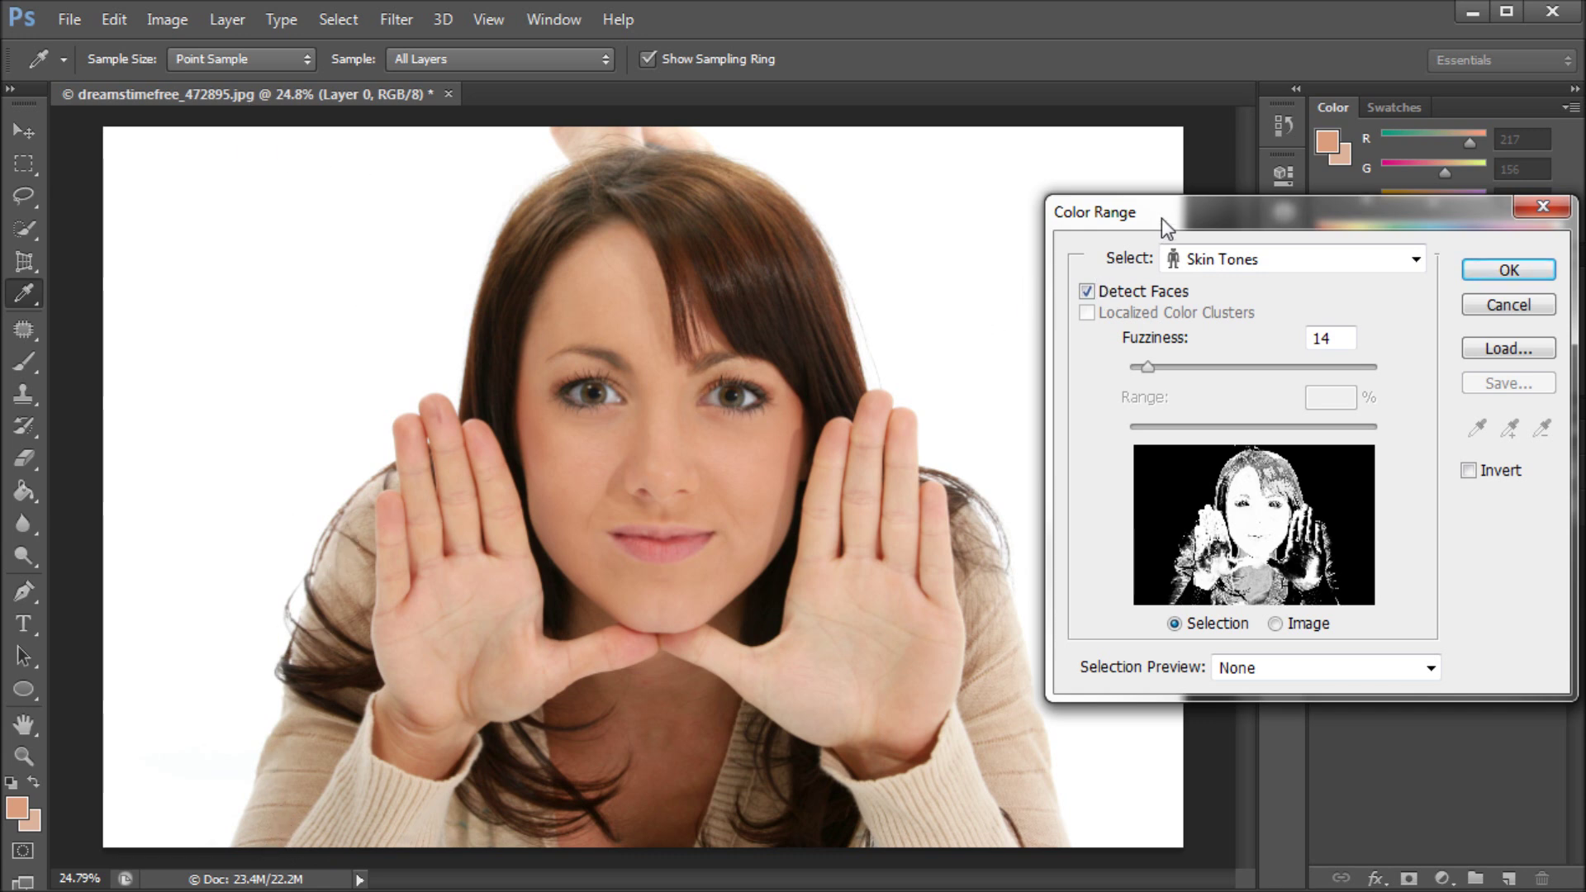
{"action": "left_click_drag", "start_coordinate": [1162, 218], "coordinate": [1056, 227]}
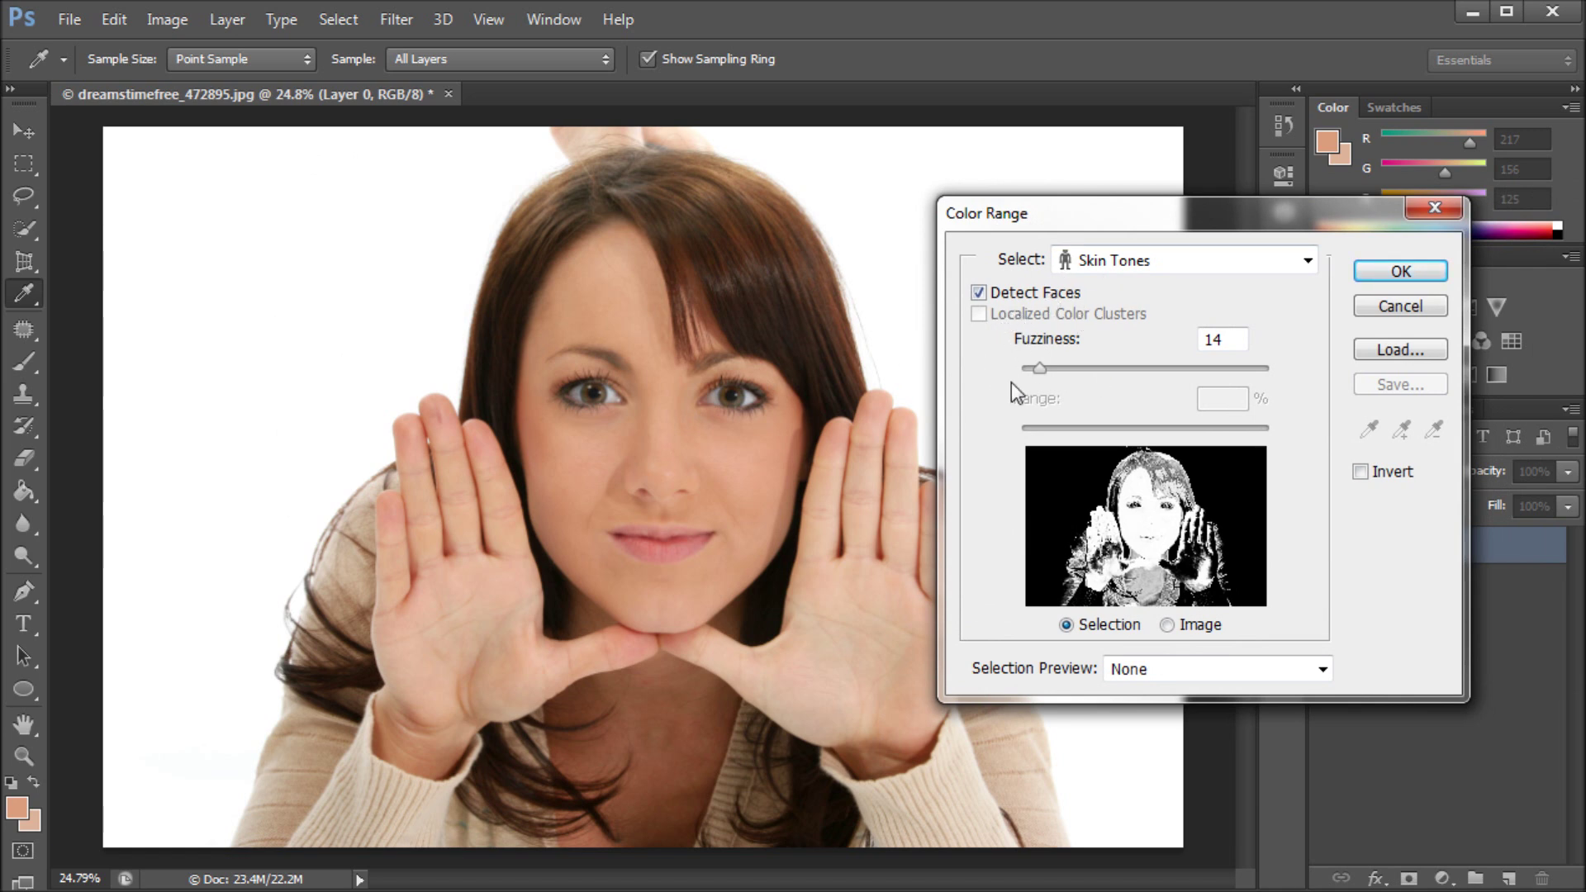
{"action": "left_click", "coordinate": [1395, 307]}
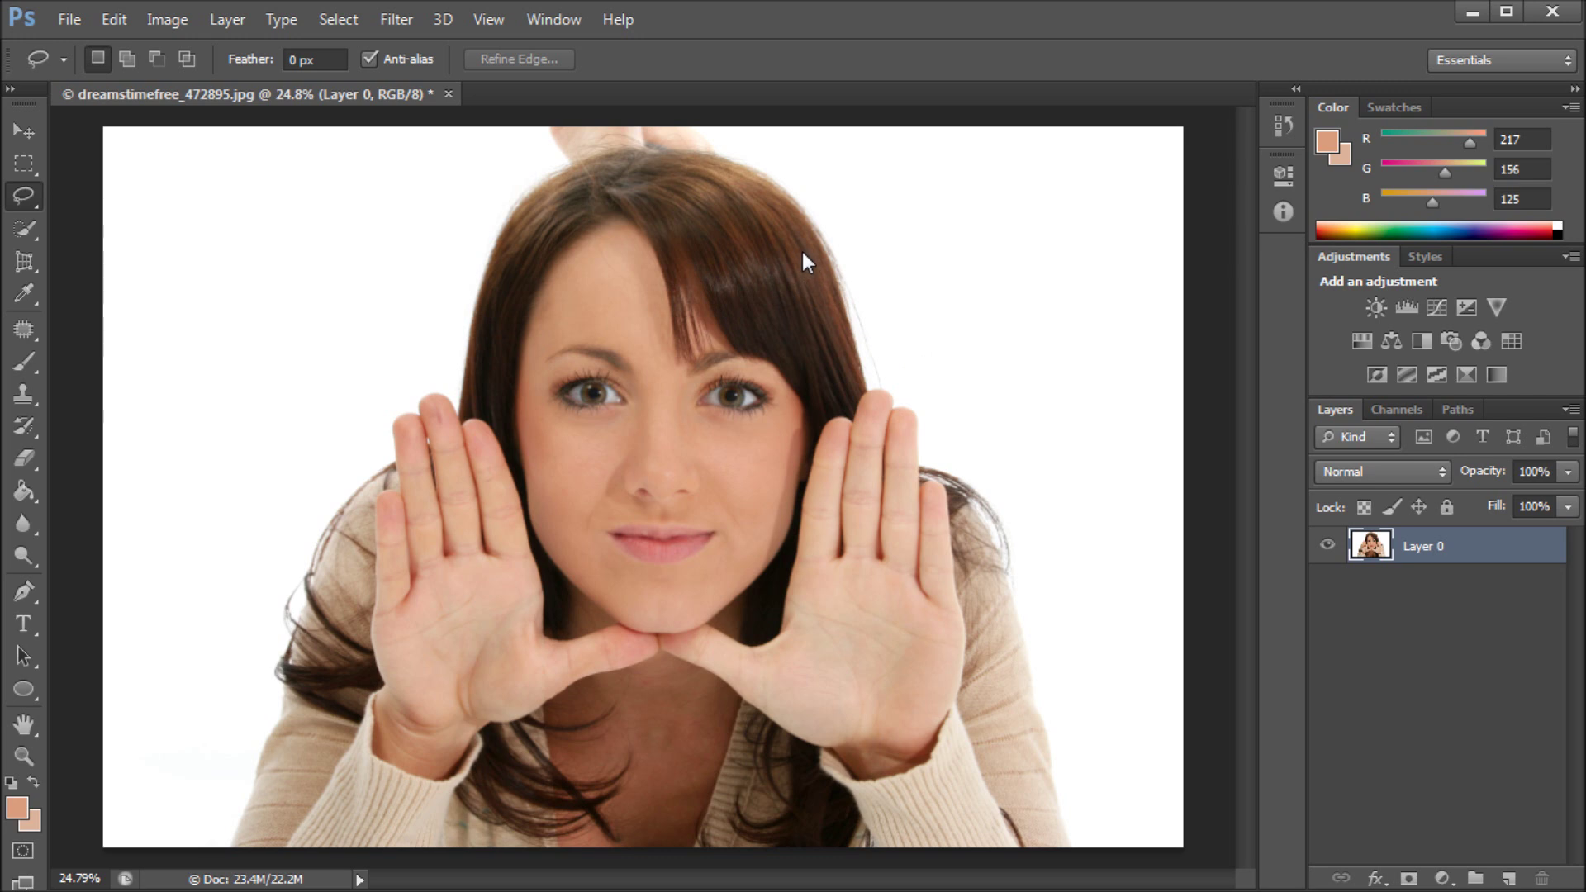
- Zoom in, choose the freehand Lasso Tool, and draw a selection around the woman's face
{"action": "scroll", "coordinate": [801, 256], "scroll_direction": "up", "scroll_amount": 2}
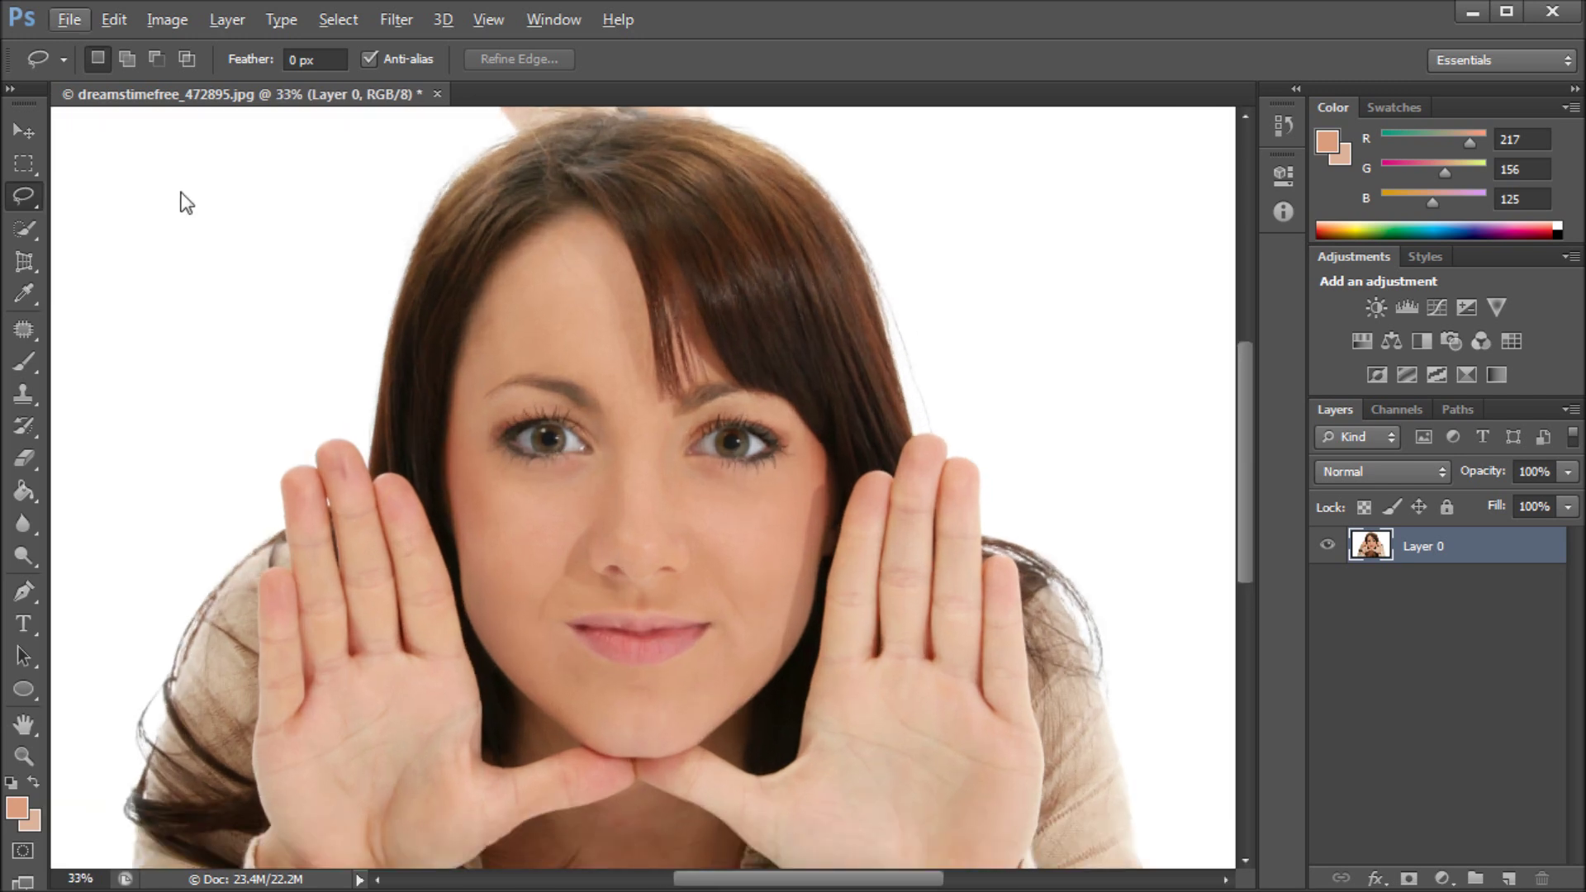
{"action": "right_click", "coordinate": [27, 196]}
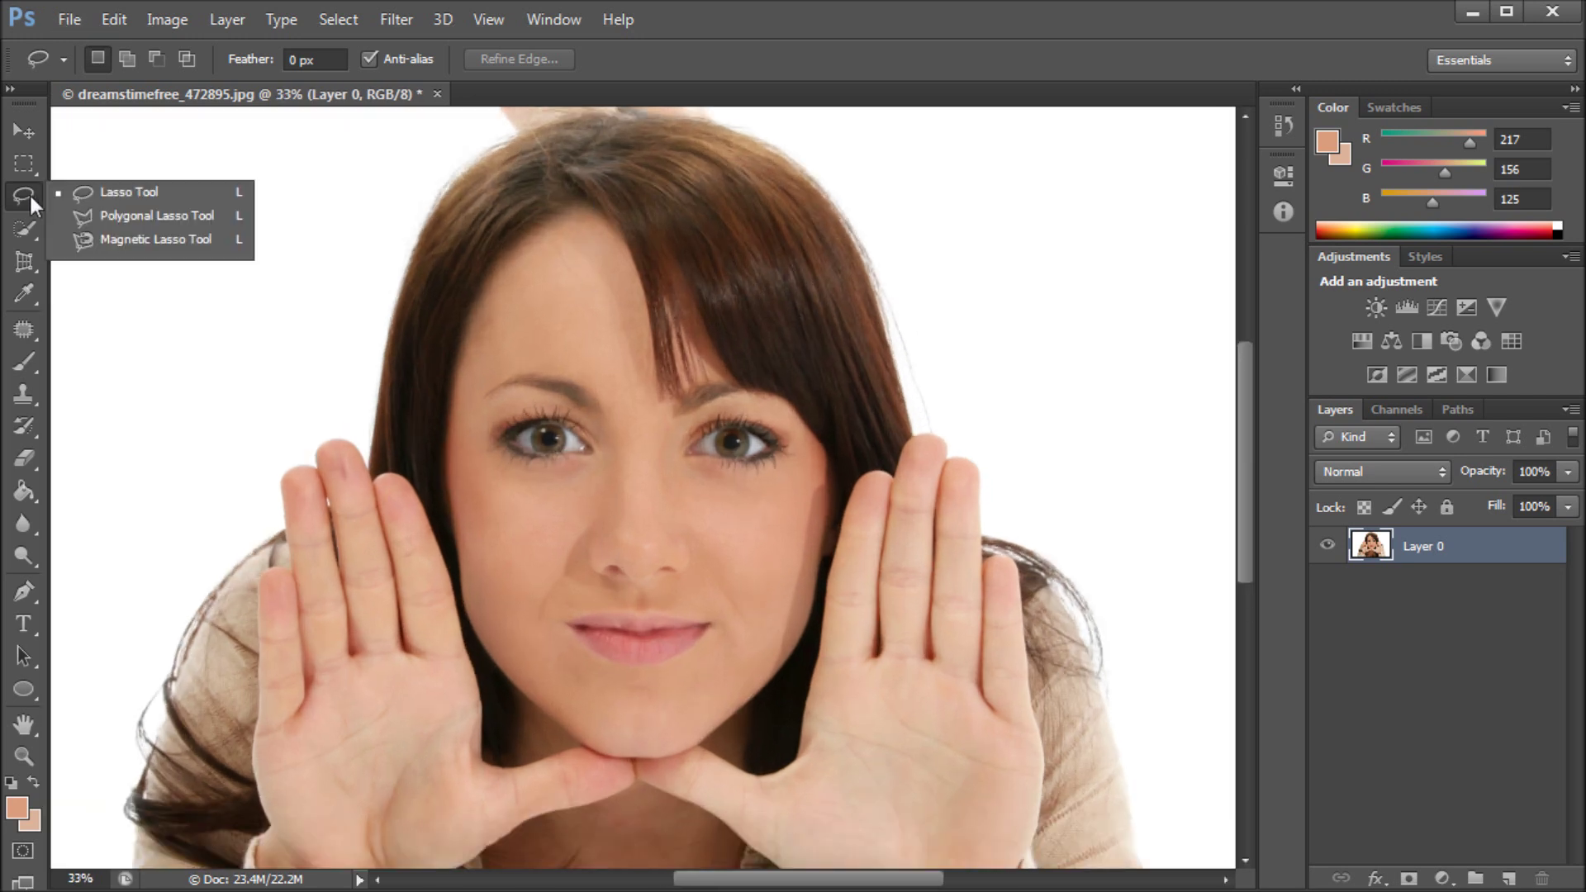
{"action": "left_click", "coordinate": [121, 191]}
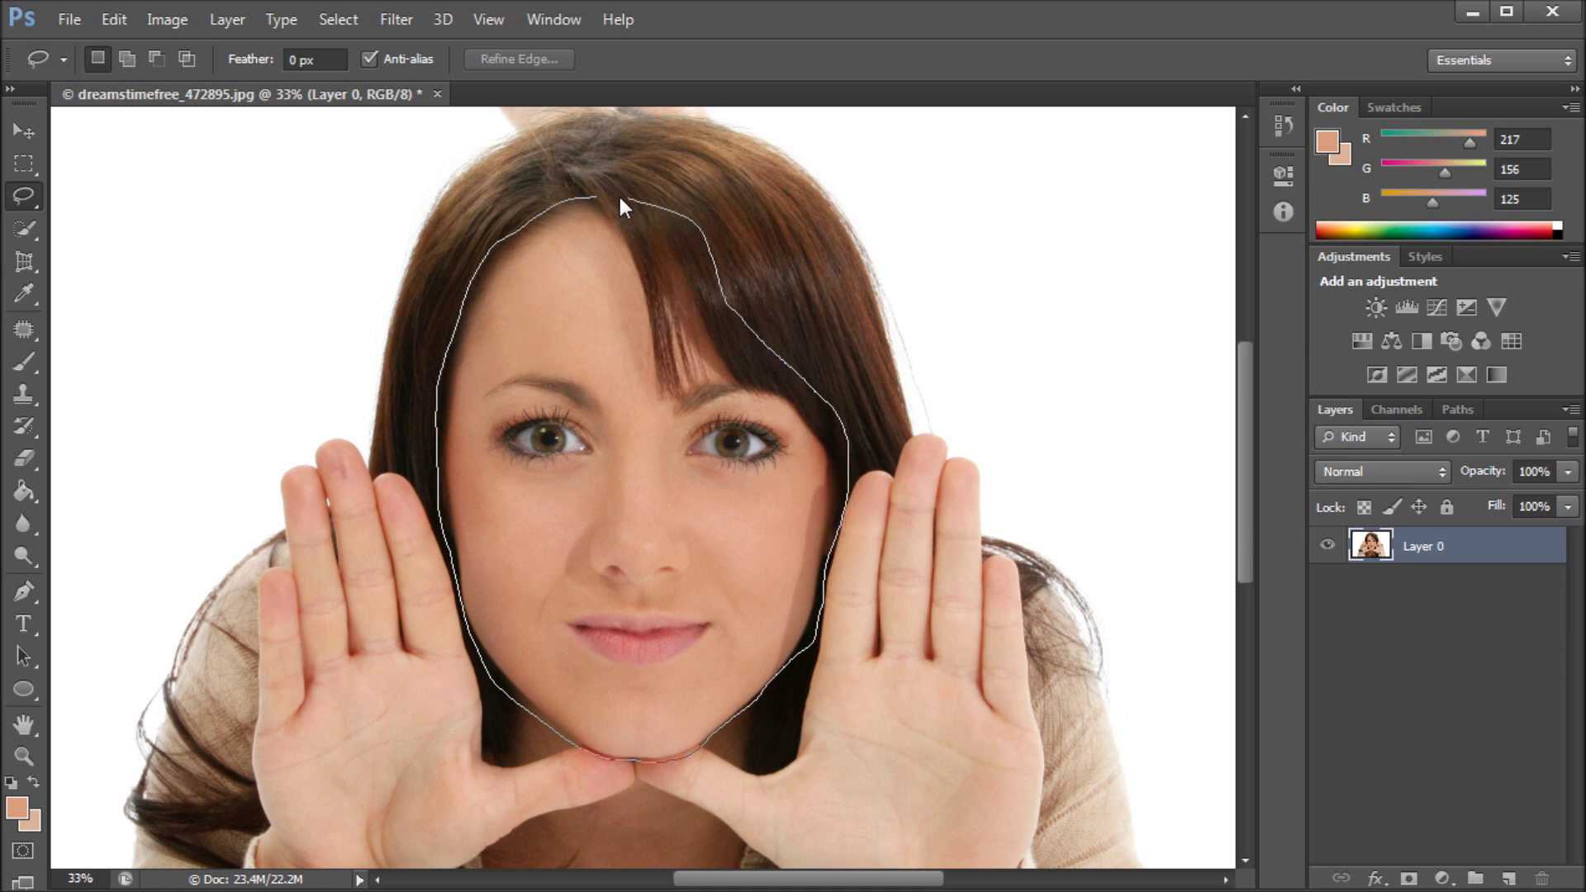
{"action": "left_click_drag", "start_coordinate": [582, 200], "coordinate": [585, 199]}
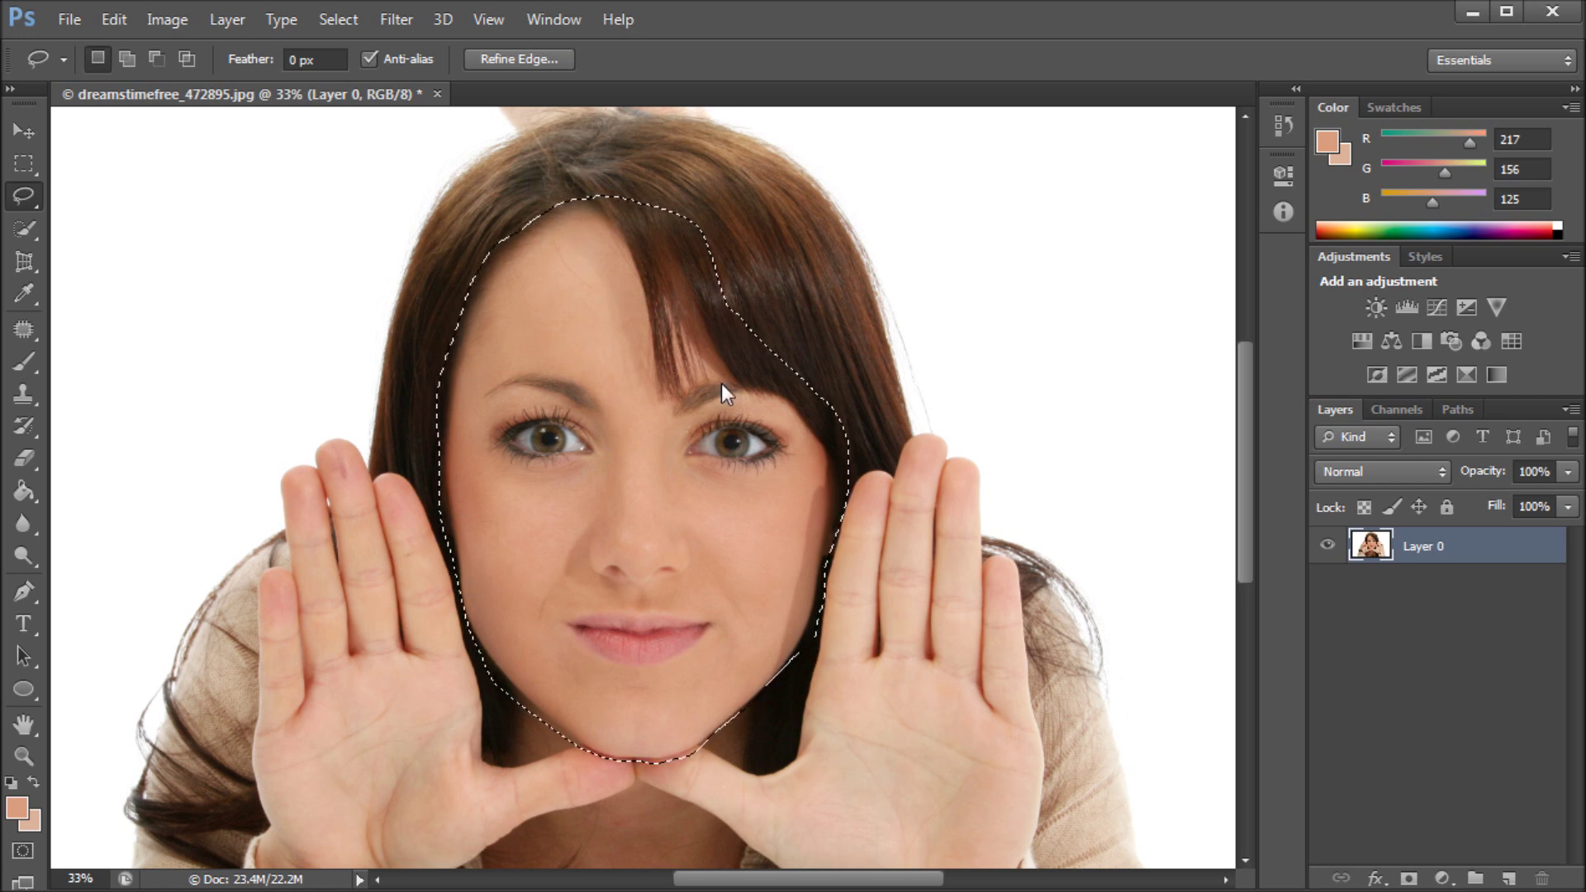
- Open Color Range on the lasso selection and choose the Skin Tones preset
{"action": "left_click", "coordinate": [319, 18]}
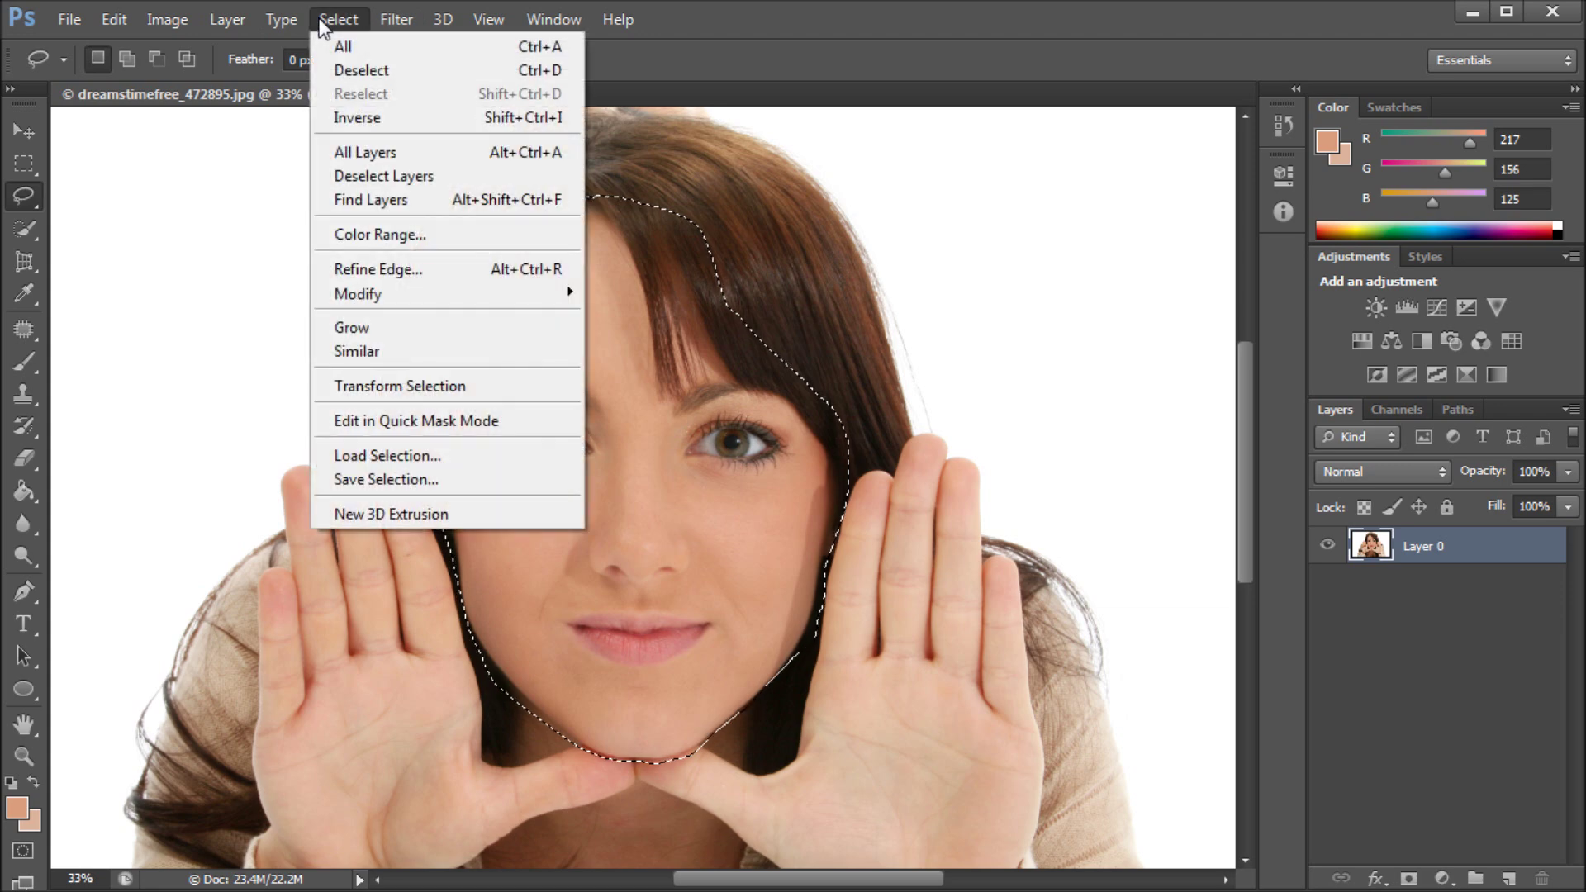
{"action": "left_click", "coordinate": [434, 236]}
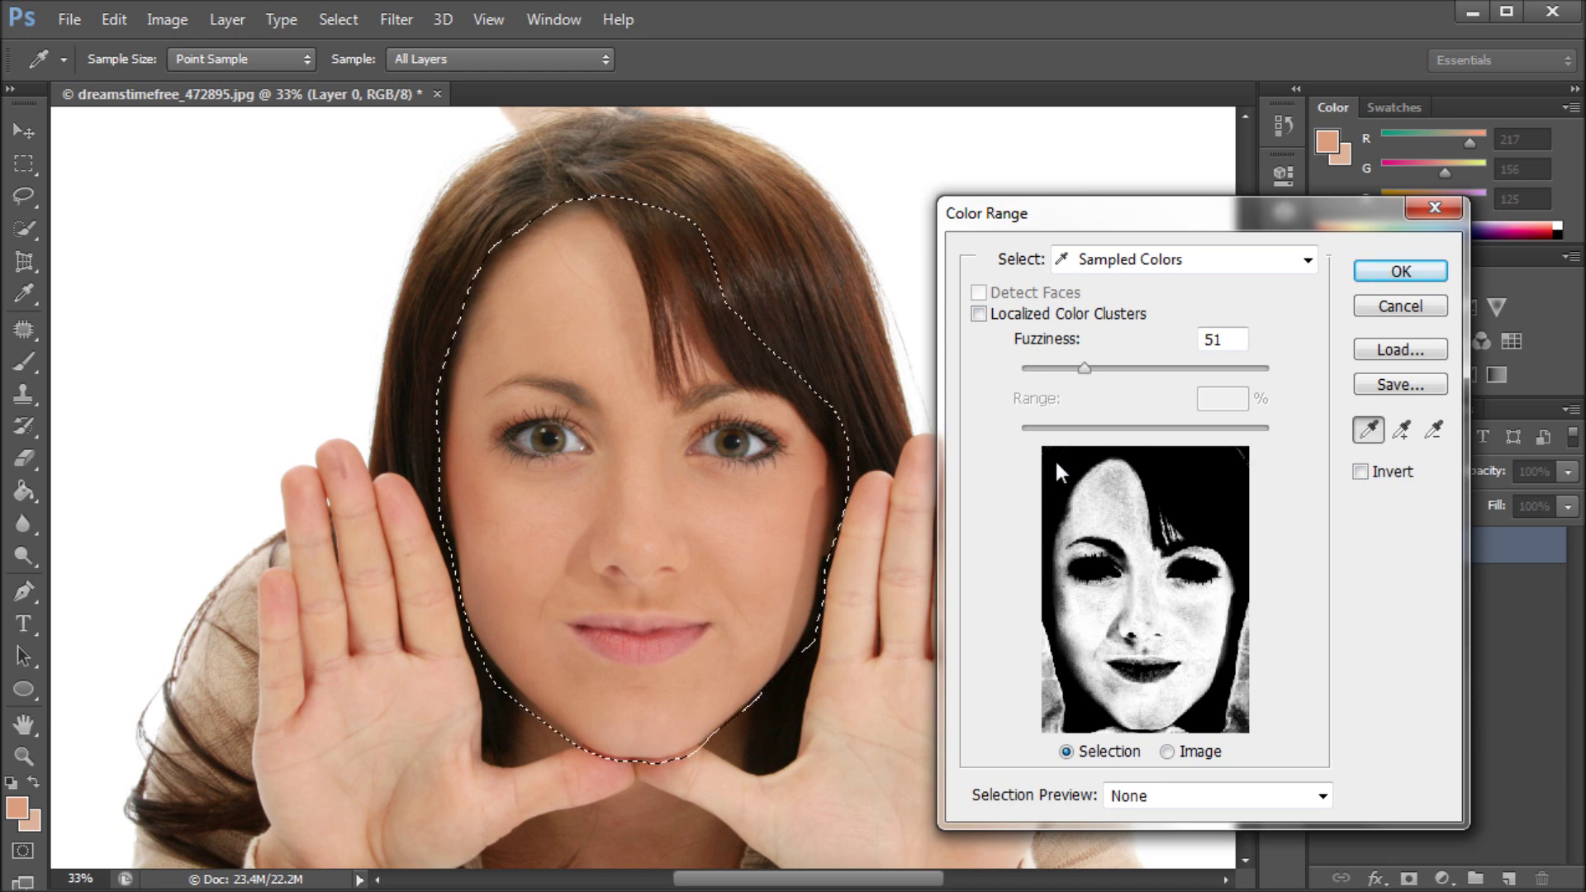
{"action": "left_click", "coordinate": [1167, 264]}
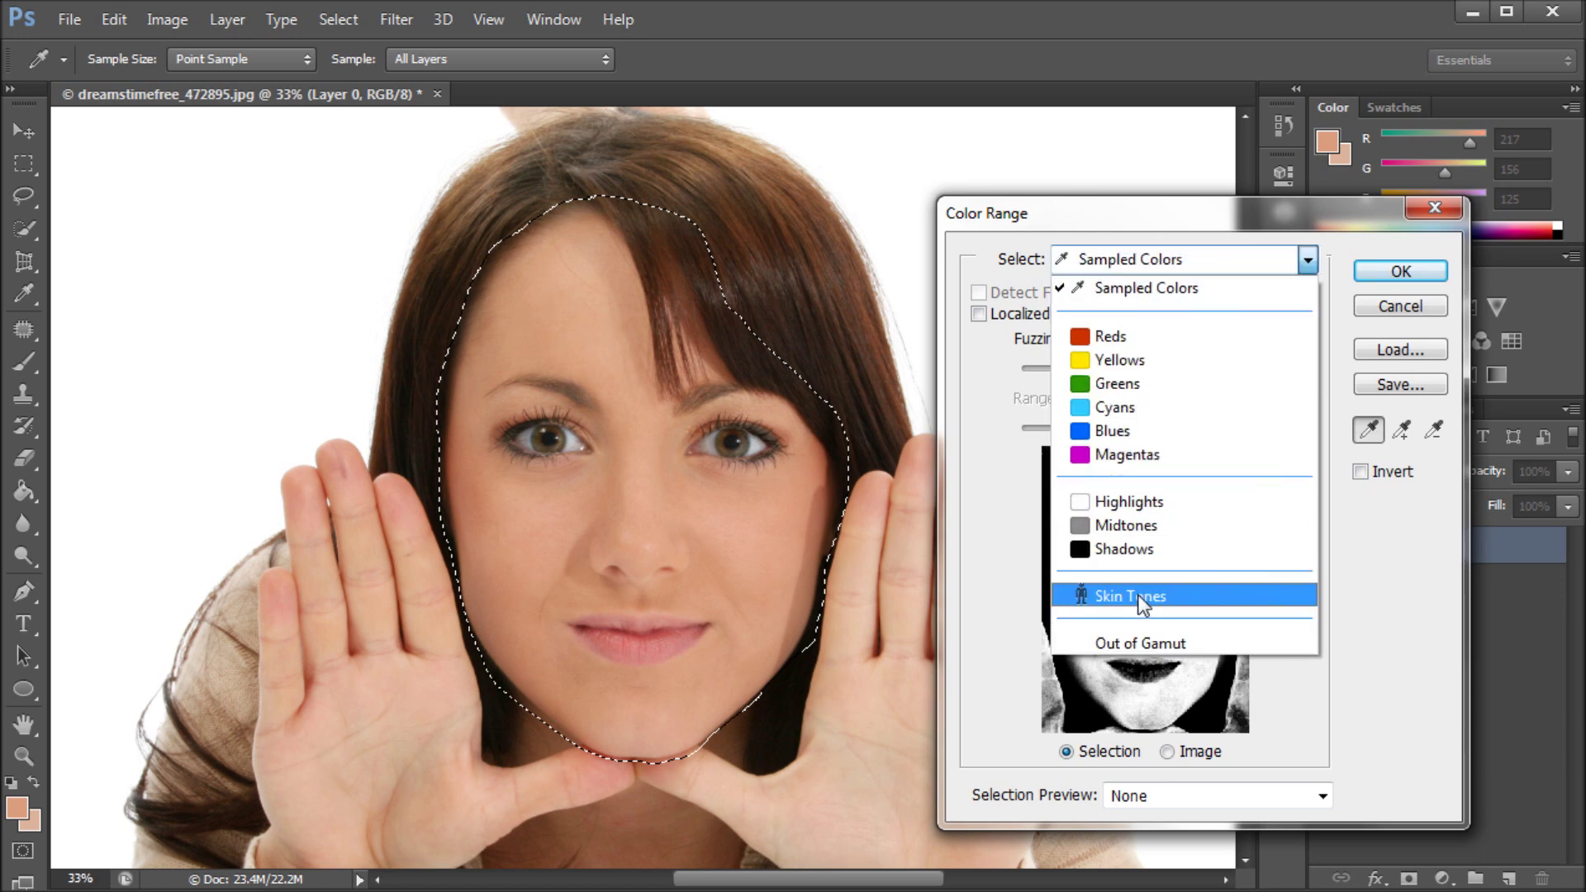
{"action": "left_click", "coordinate": [1126, 595]}
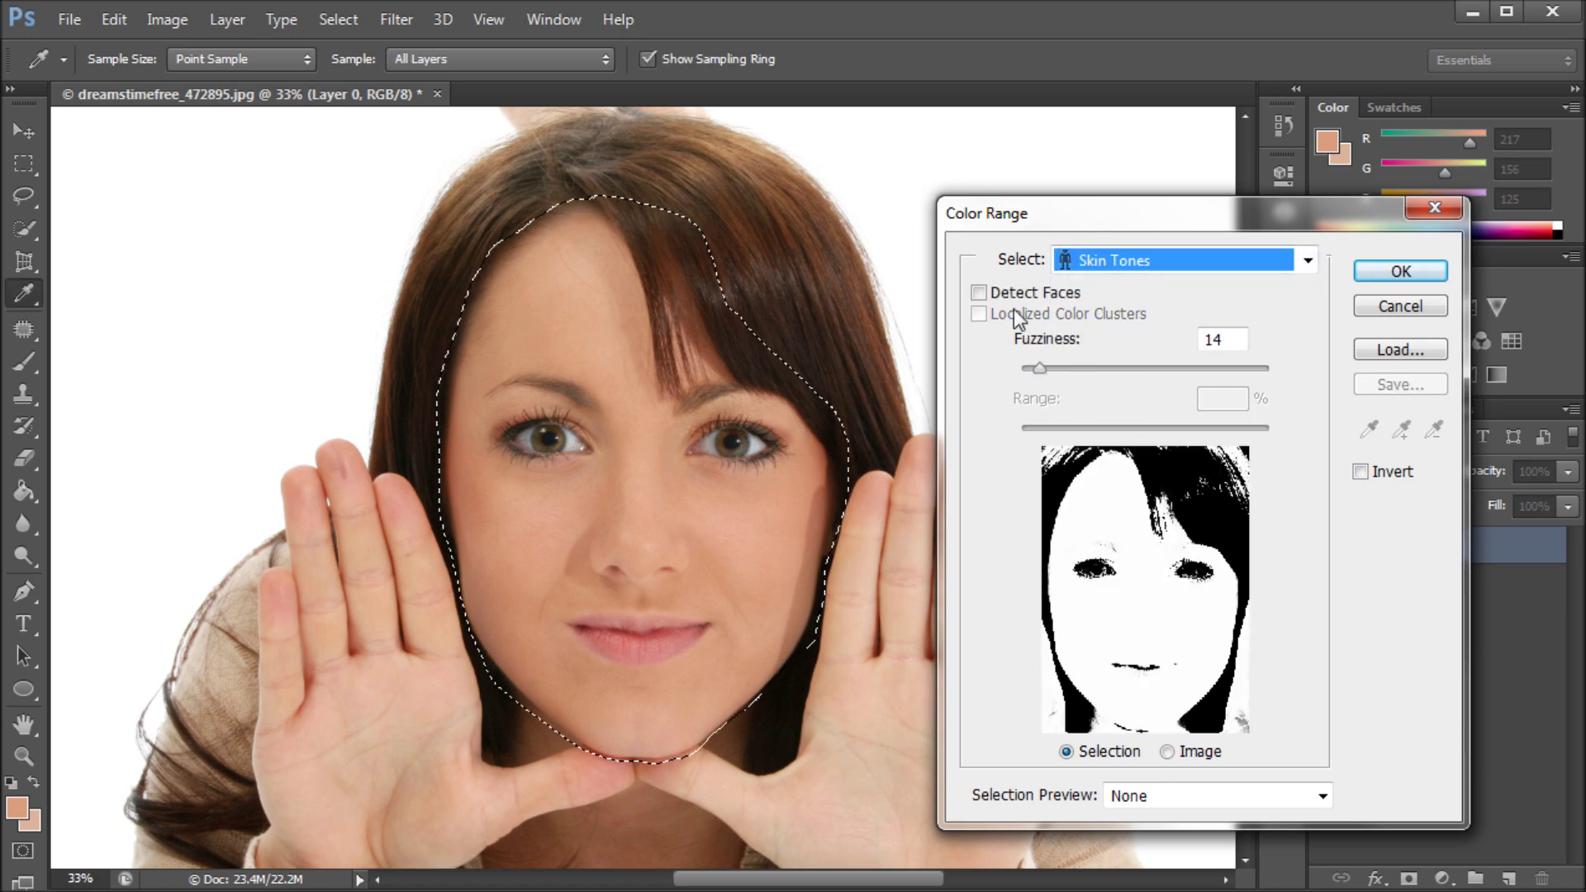
- Leave Detect Faces off and set Fuzziness to 14 for a face-only skin mask
{"action": "left_click", "coordinate": [980, 293]}
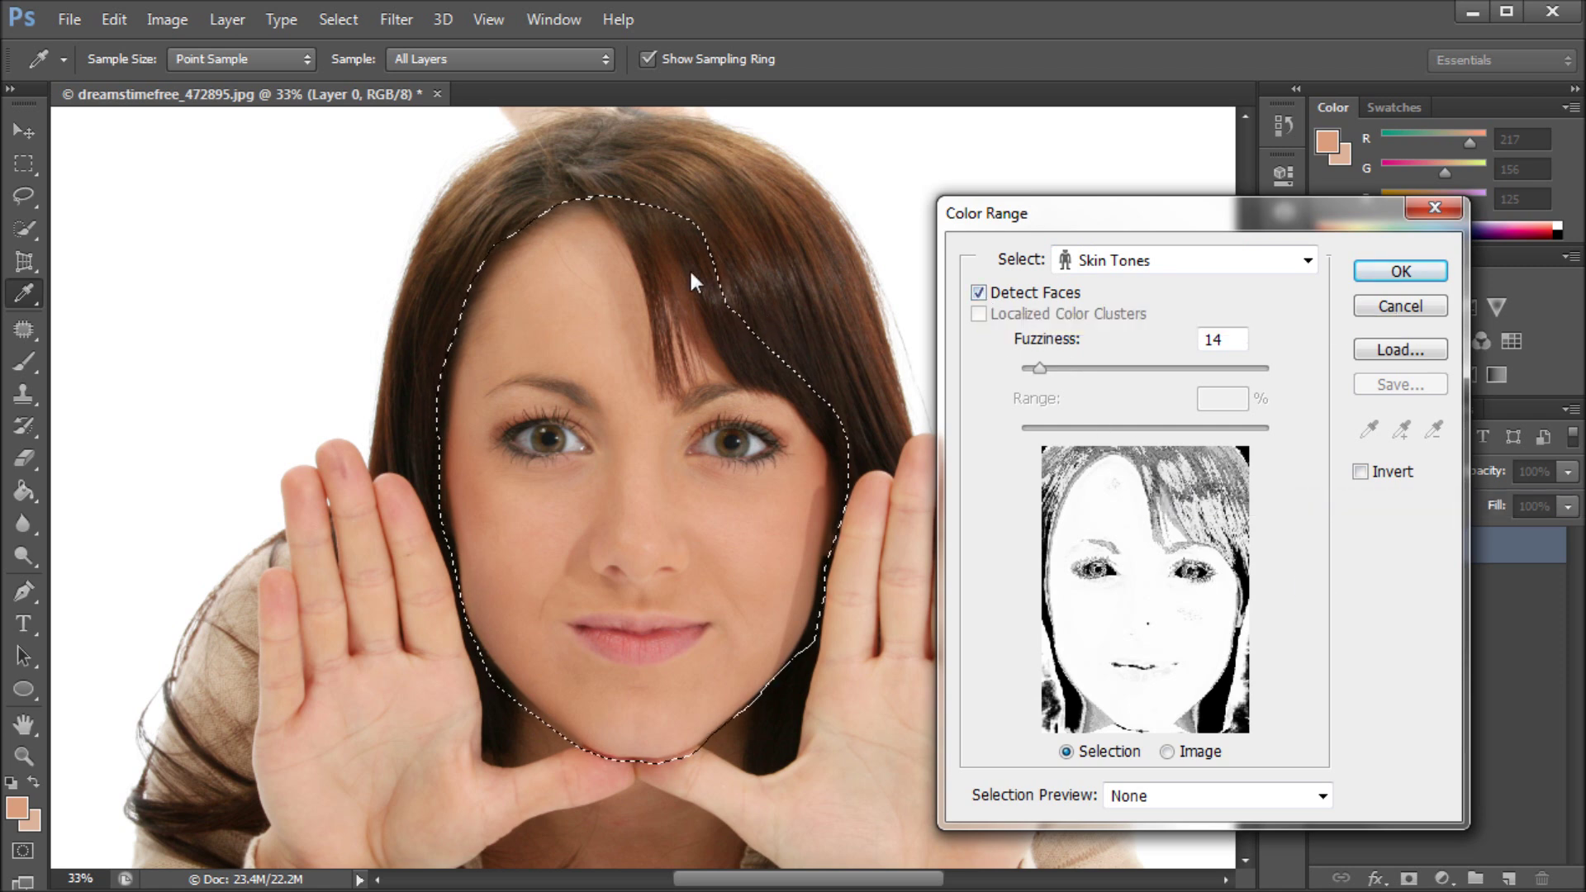
{"action": "left_click", "coordinate": [979, 294]}
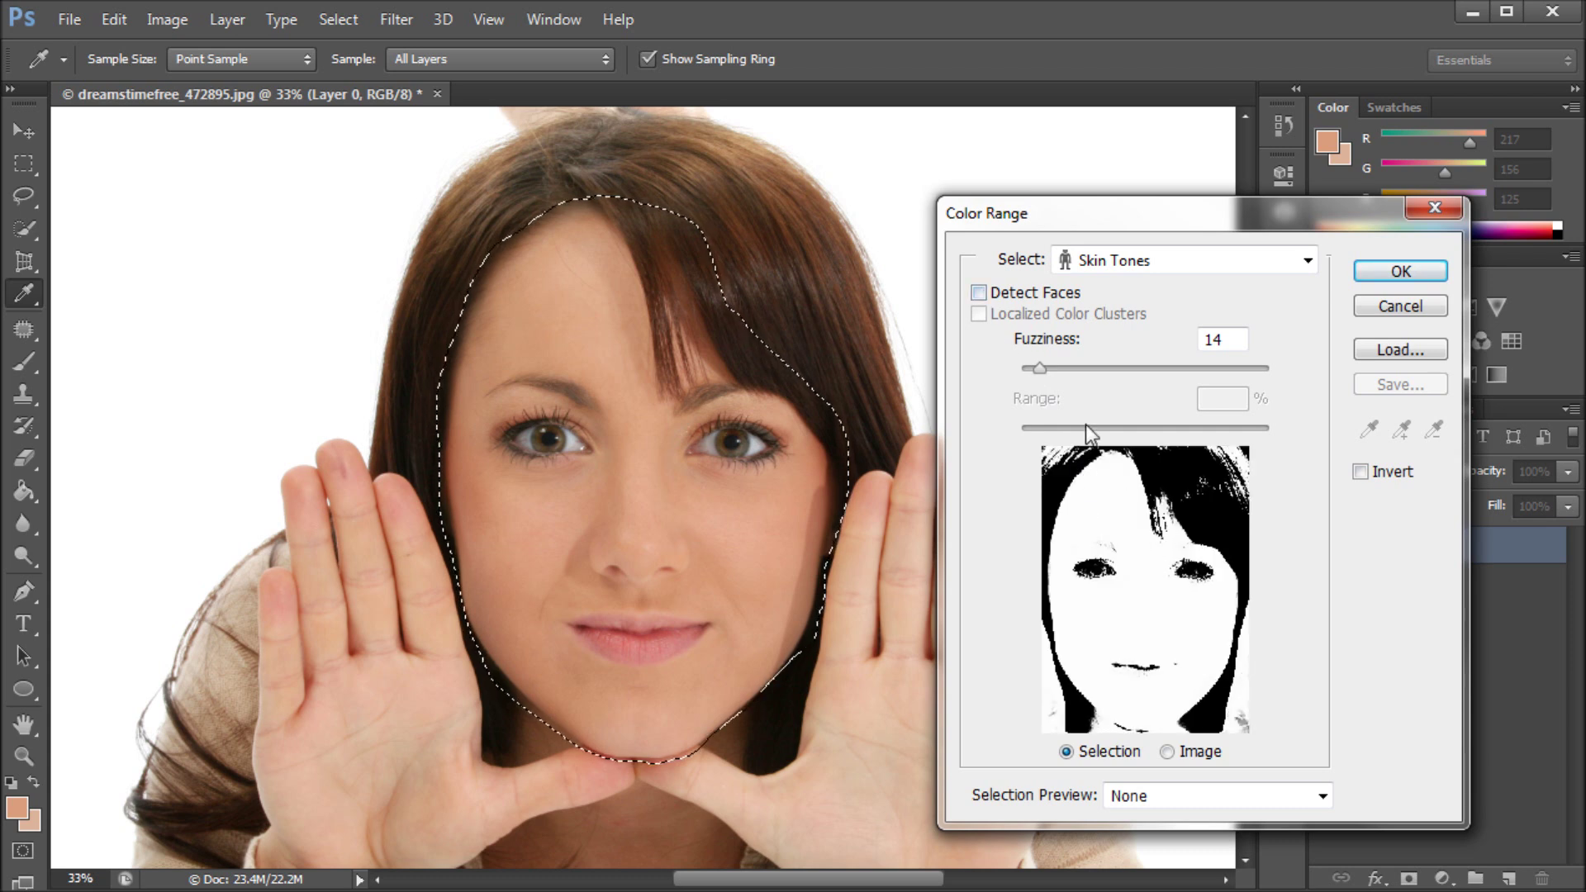
{"action": "left_click", "coordinate": [985, 296]}
{"action": "left_click", "coordinate": [980, 294]}
{"action": "mouse_move", "coordinate": [1043, 370]}
{"action": "left_mouse_down"}
{"action": "mouse_move", "coordinate": [1059, 370]}
{"action": "mouse_move", "coordinate": [1038, 371]}
{"action": "left_mouse_up"}
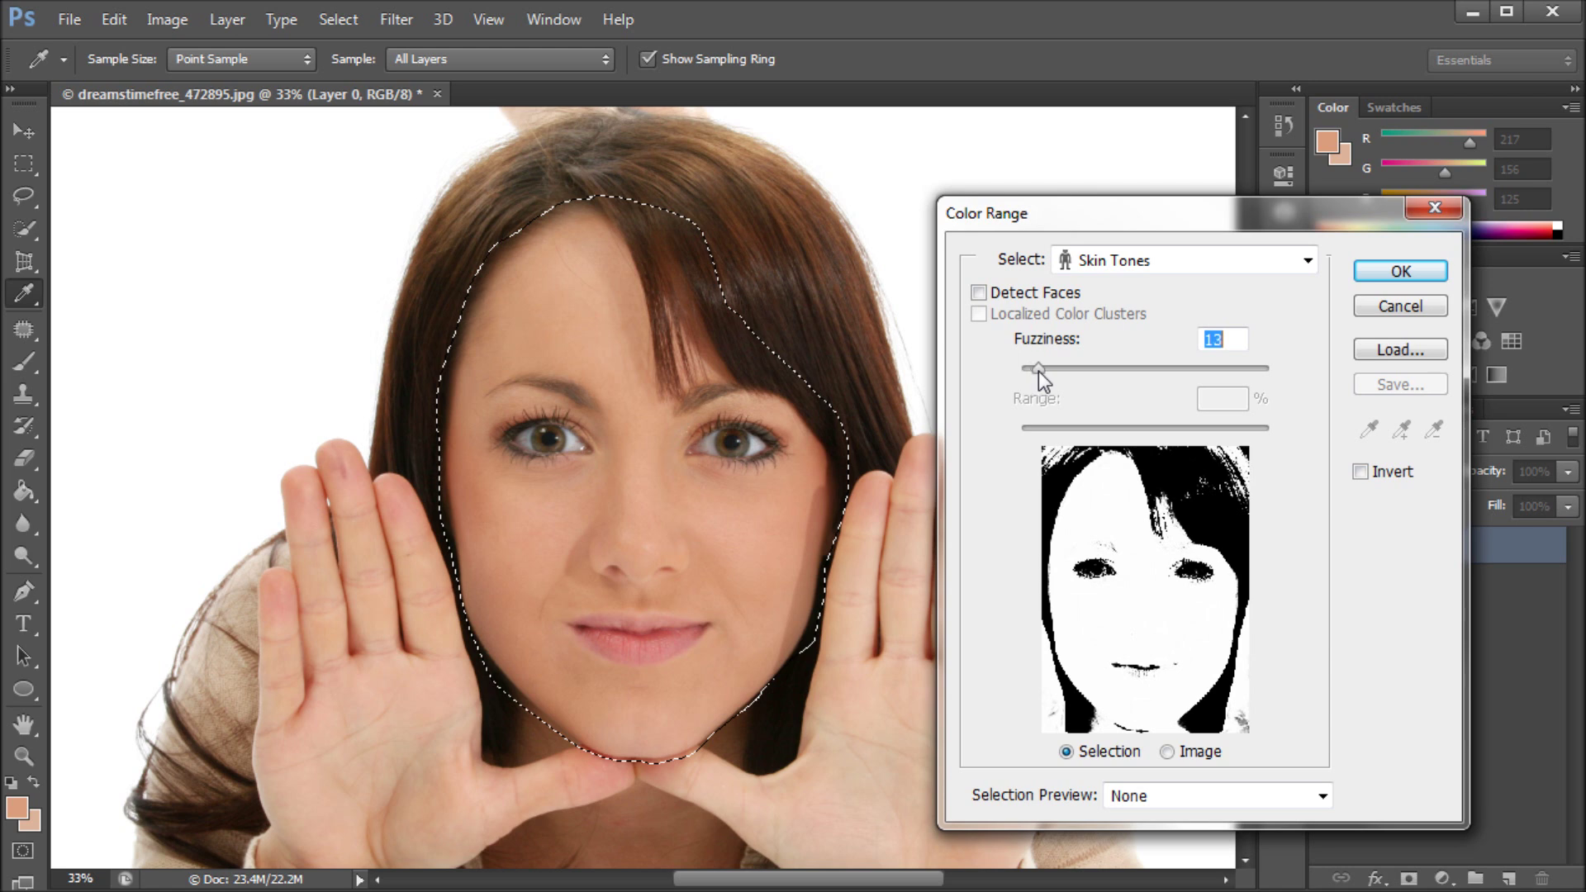
{"action": "left_click_drag", "start_coordinate": [1039, 370], "coordinate": [1039, 371]}
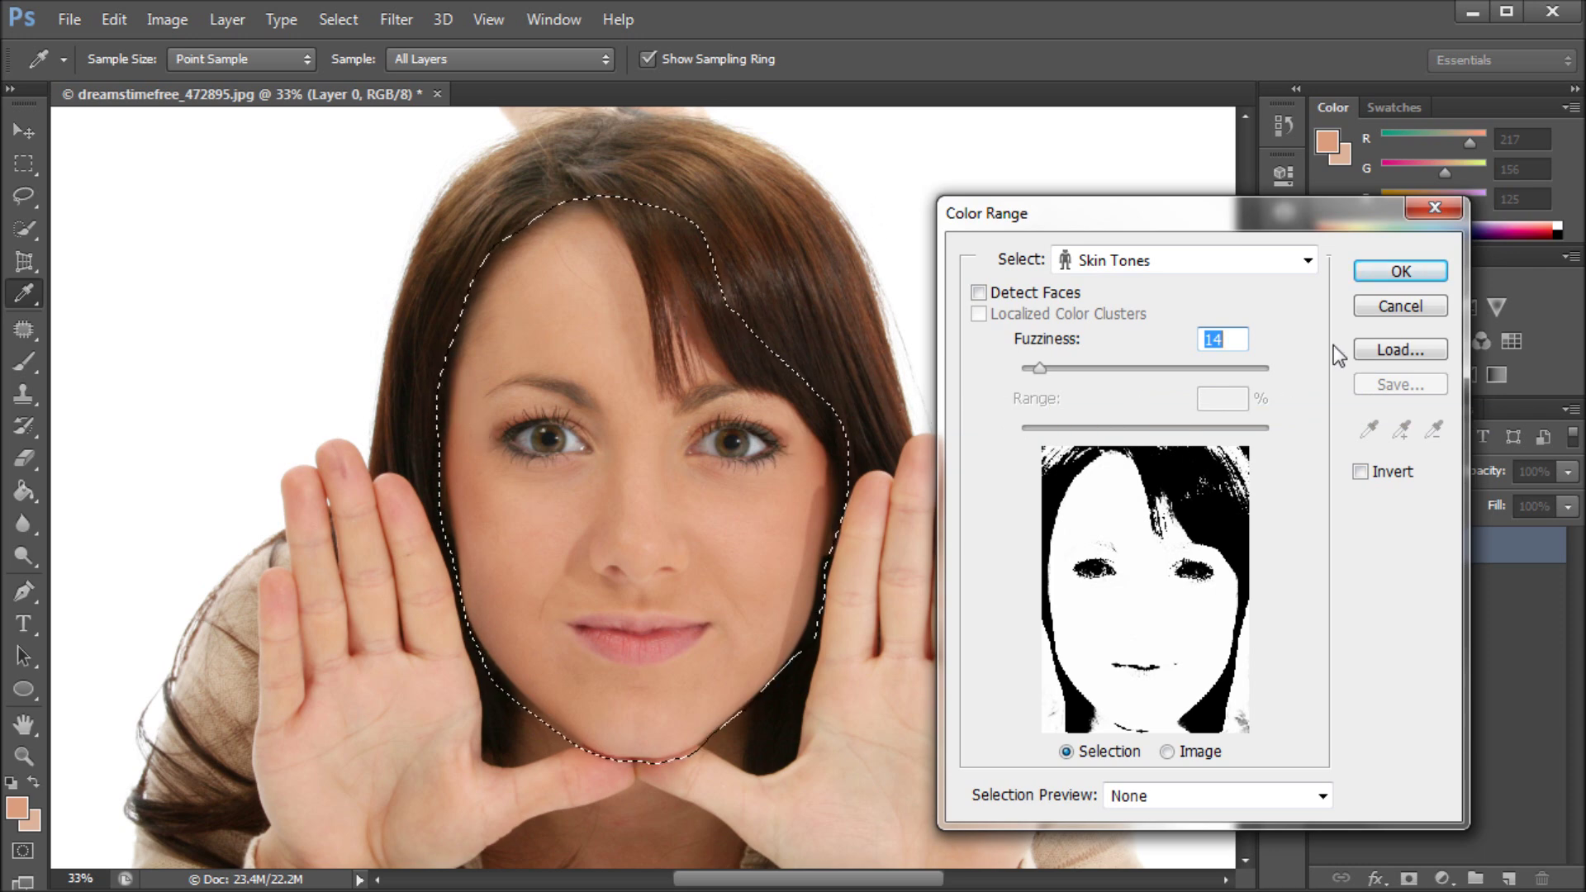
- Apply the Skin Tones Color Range selection and zoom in to inspect the face selection
{"action": "left_click", "coordinate": [1401, 273]}
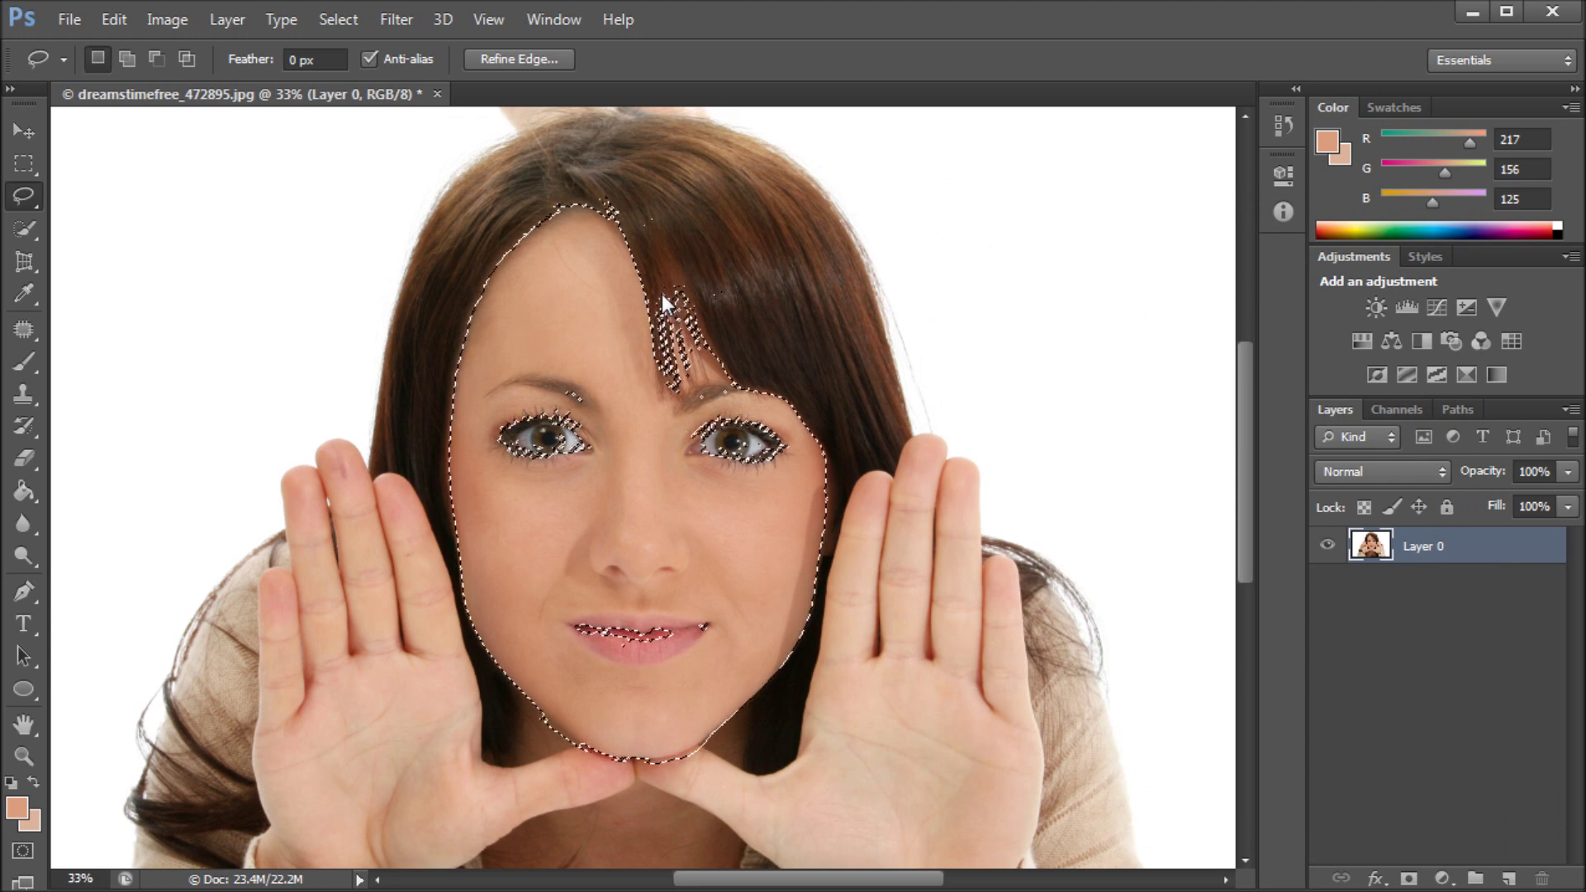
{"action": "scroll", "coordinate": [723, 248], "scroll_direction": "up", "scroll_amount": 2}
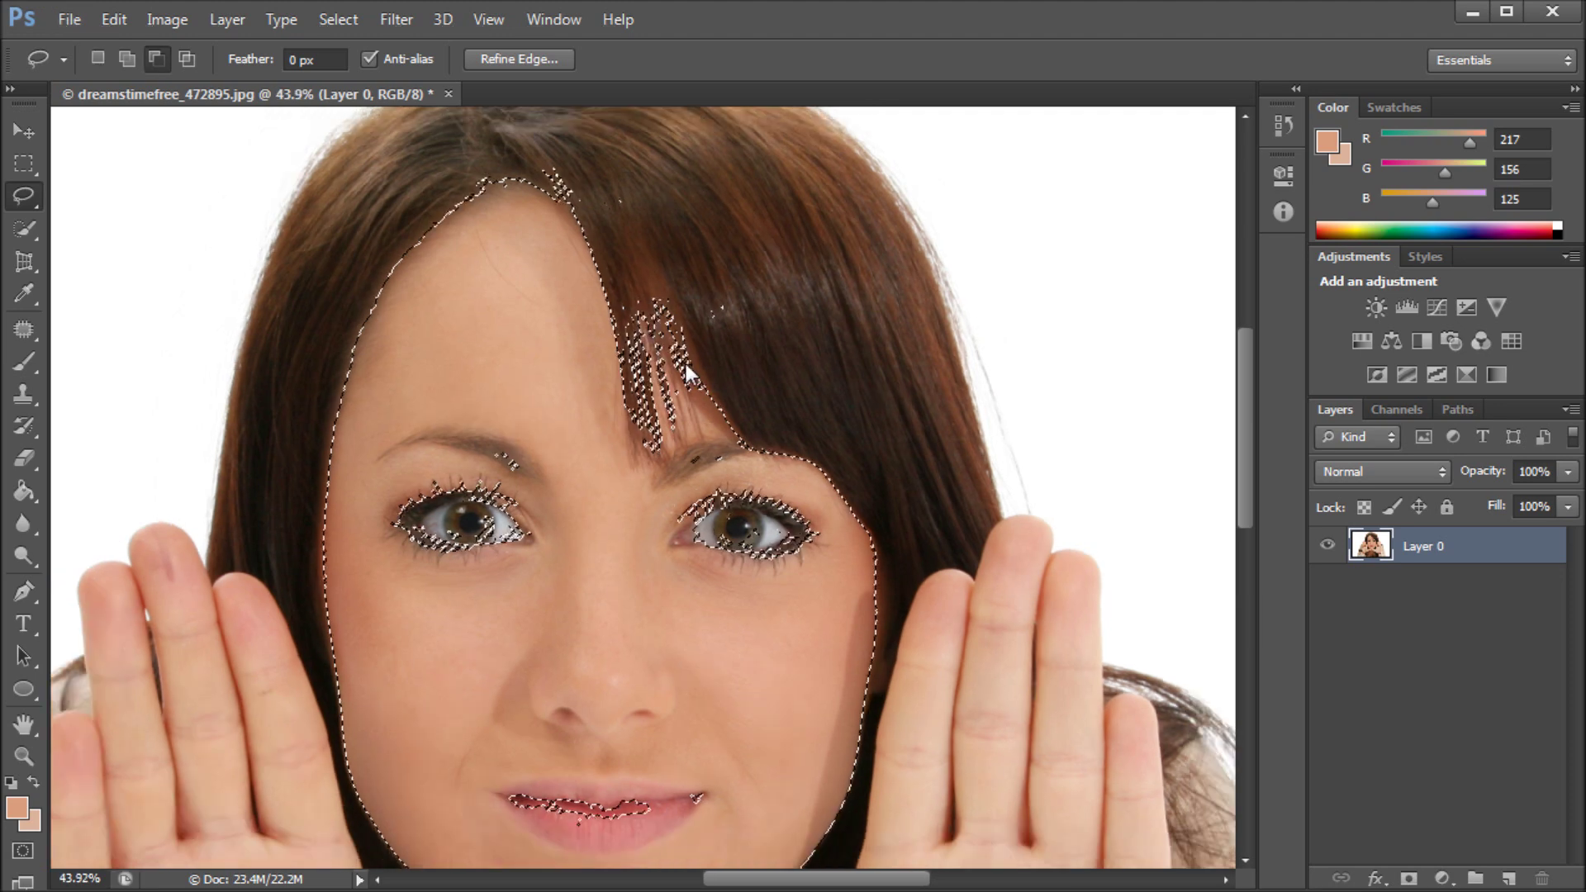
{"action": "scroll", "coordinate": [685, 376], "scroll_direction": "down", "scroll_amount": 2}
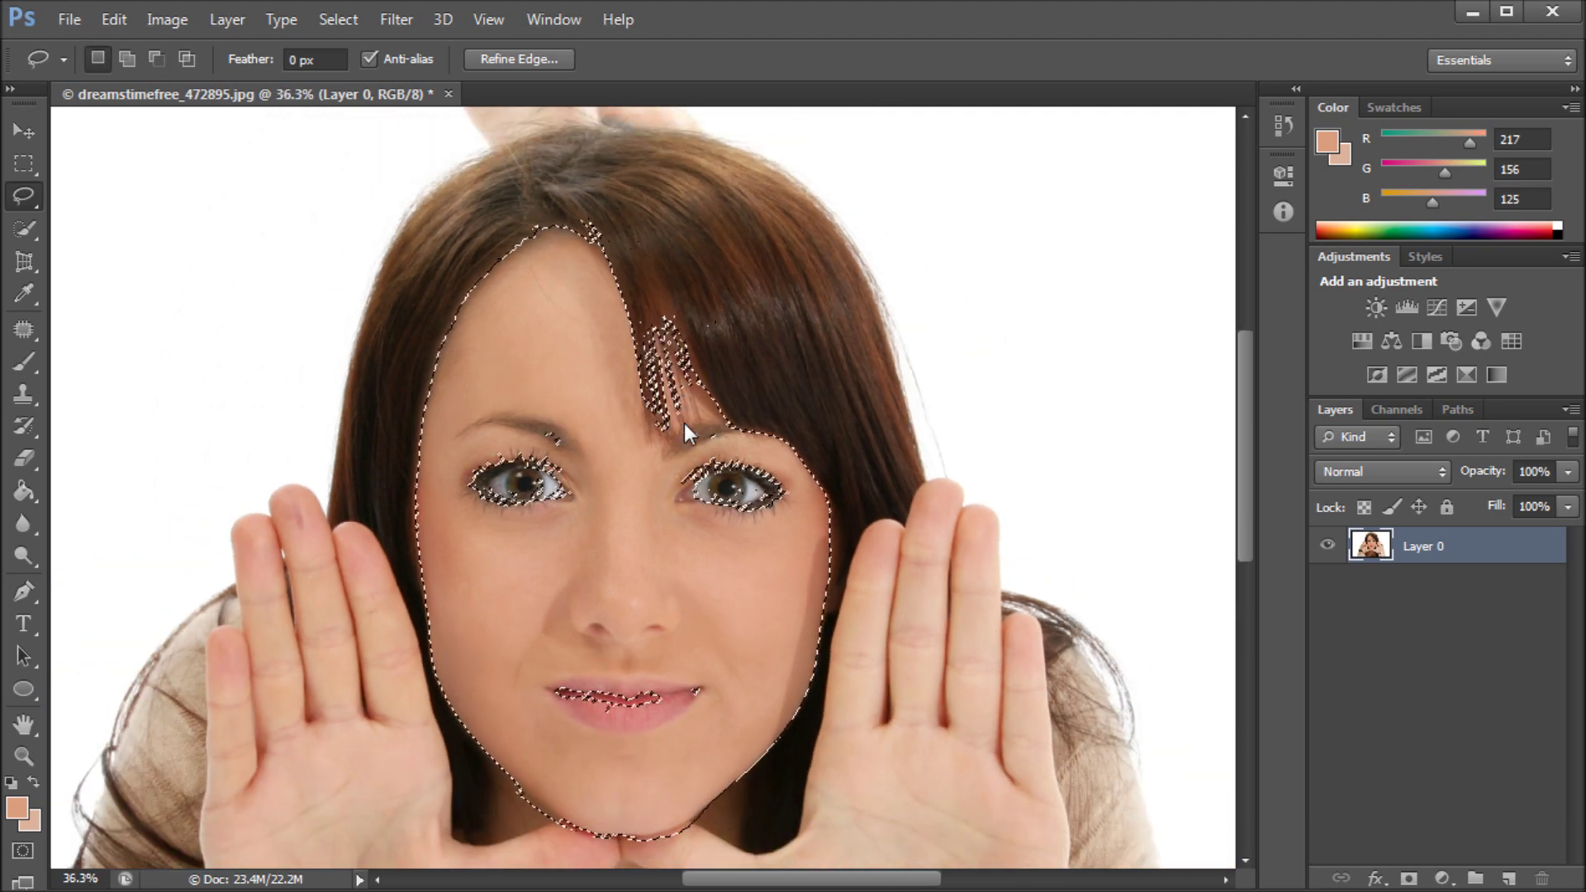
{"action": "scroll", "coordinate": [688, 463], "scroll_direction": "up", "scroll_amount": 1}
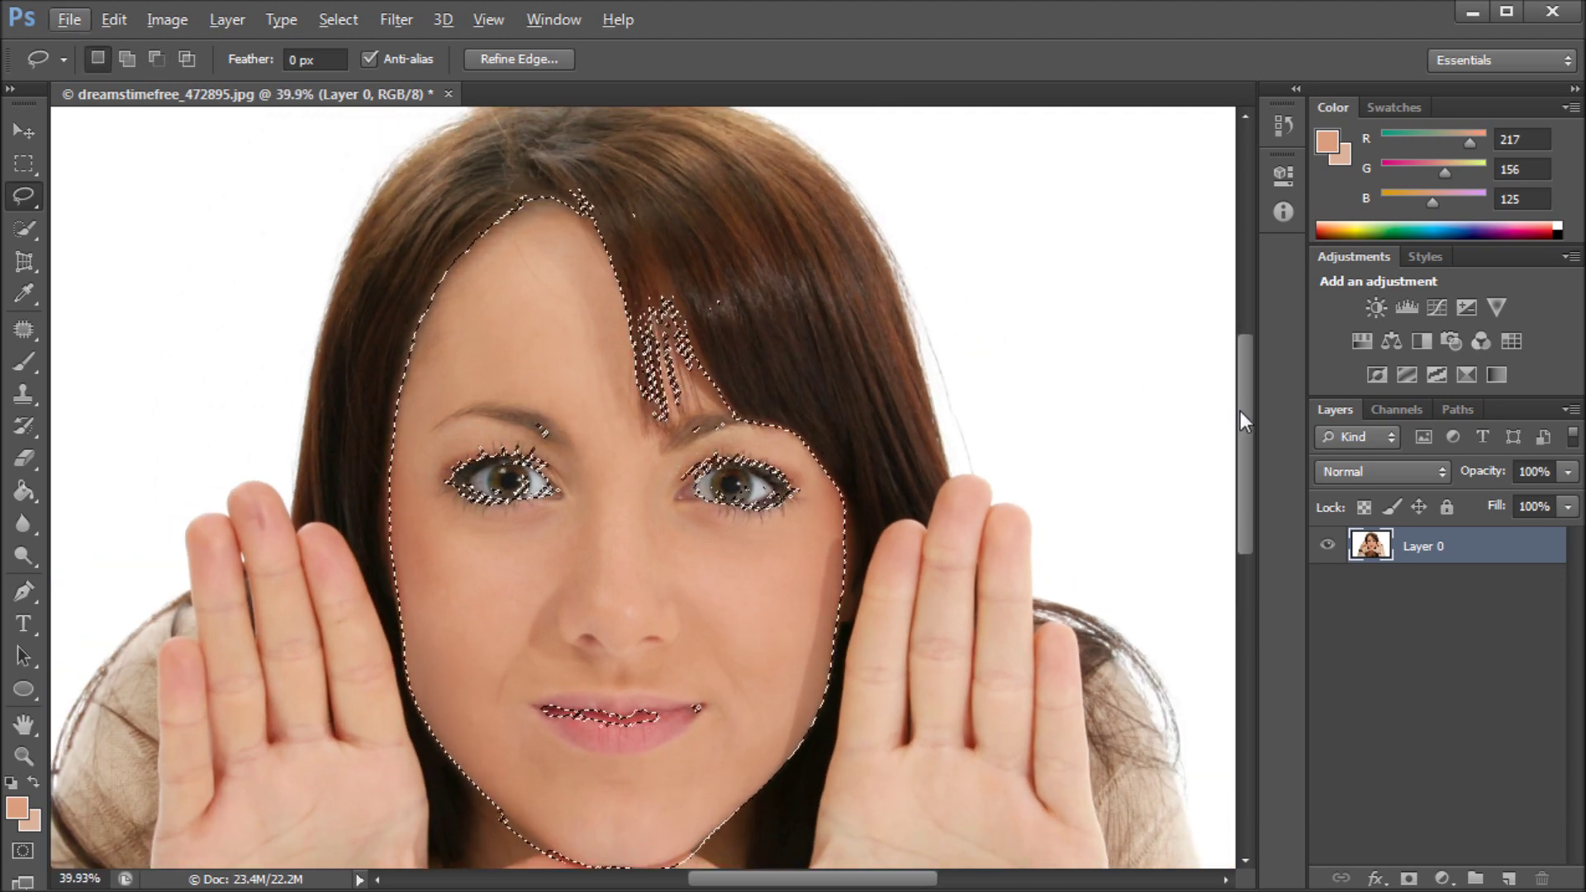
{"action": "left_click_drag", "start_coordinate": [1241, 410], "coordinate": [1242, 420]}
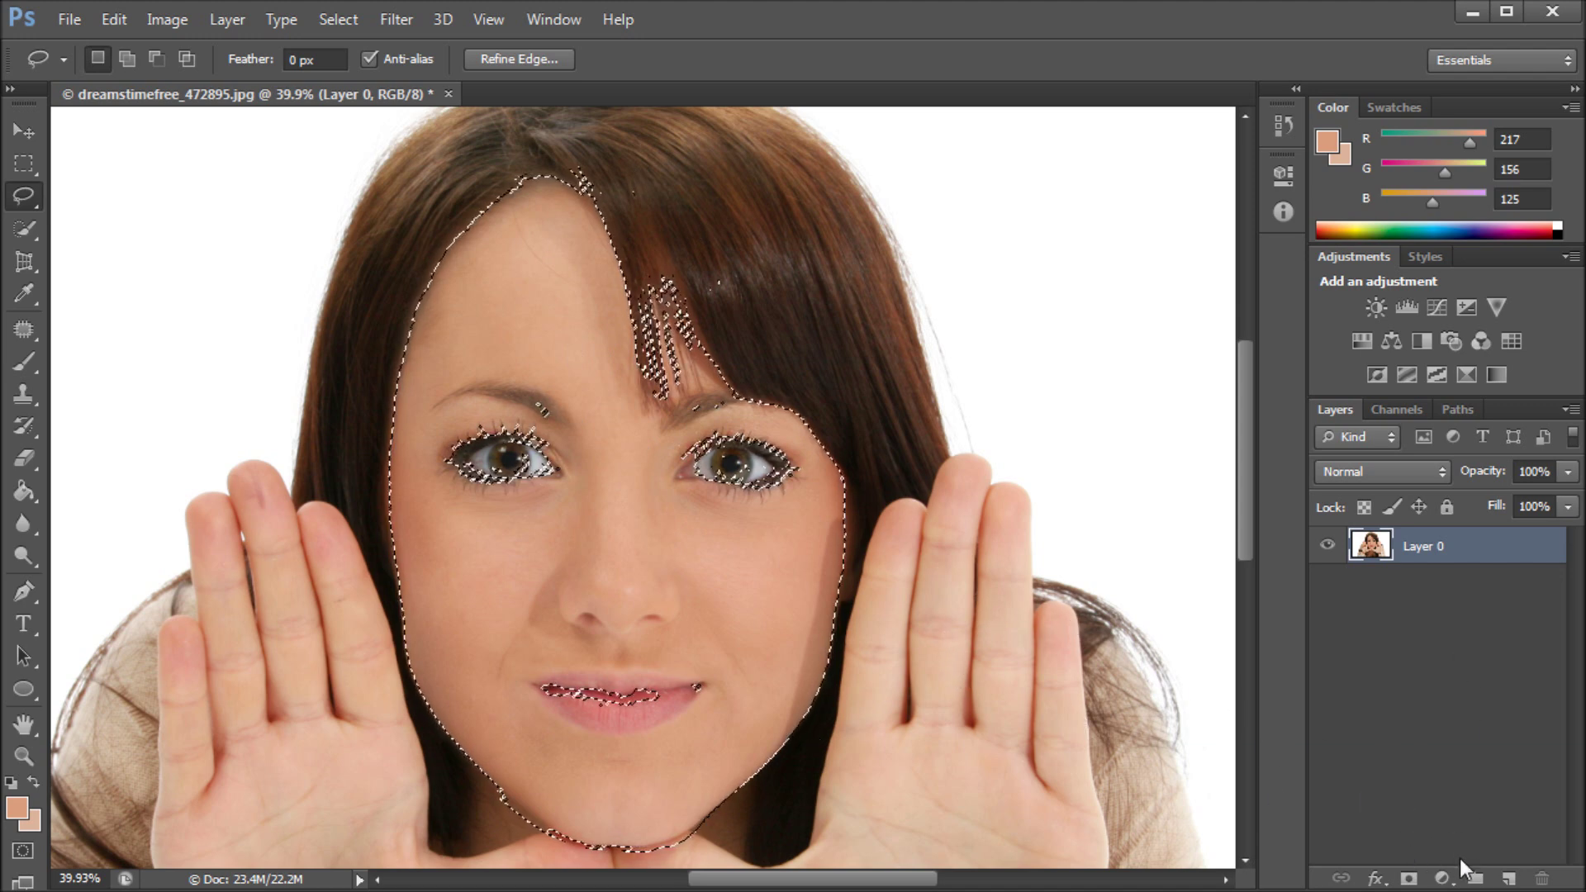
- Add a face-masked Hue/Saturation adjustment layer with Hue shifted to -32 for a pink tint
{"action": "left_click", "coordinate": [1441, 879]}
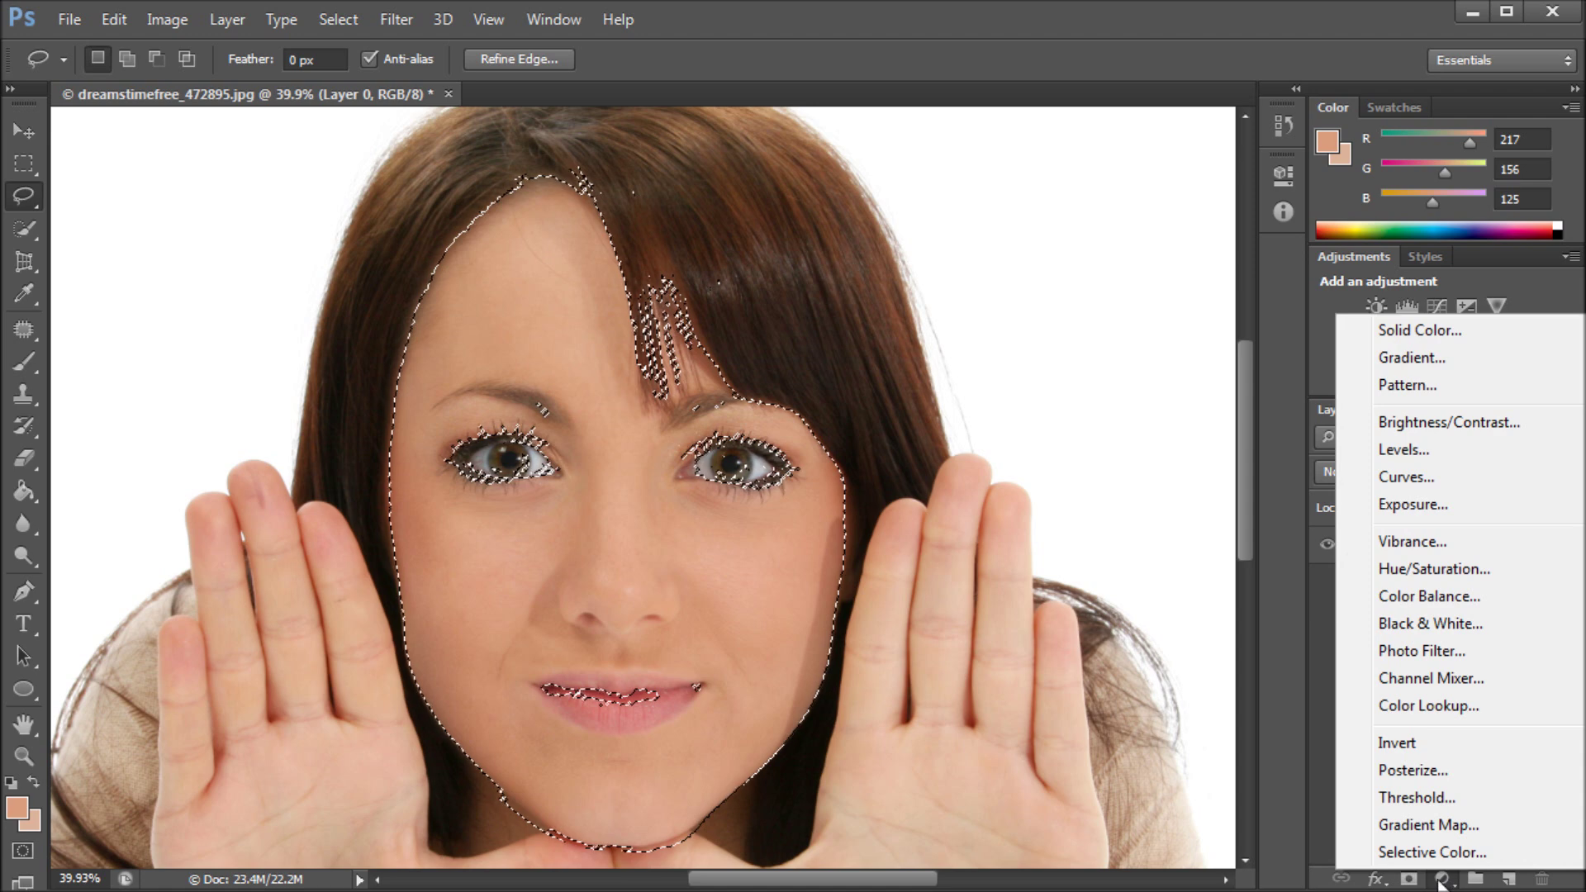
{"action": "left_click", "coordinate": [1428, 570]}
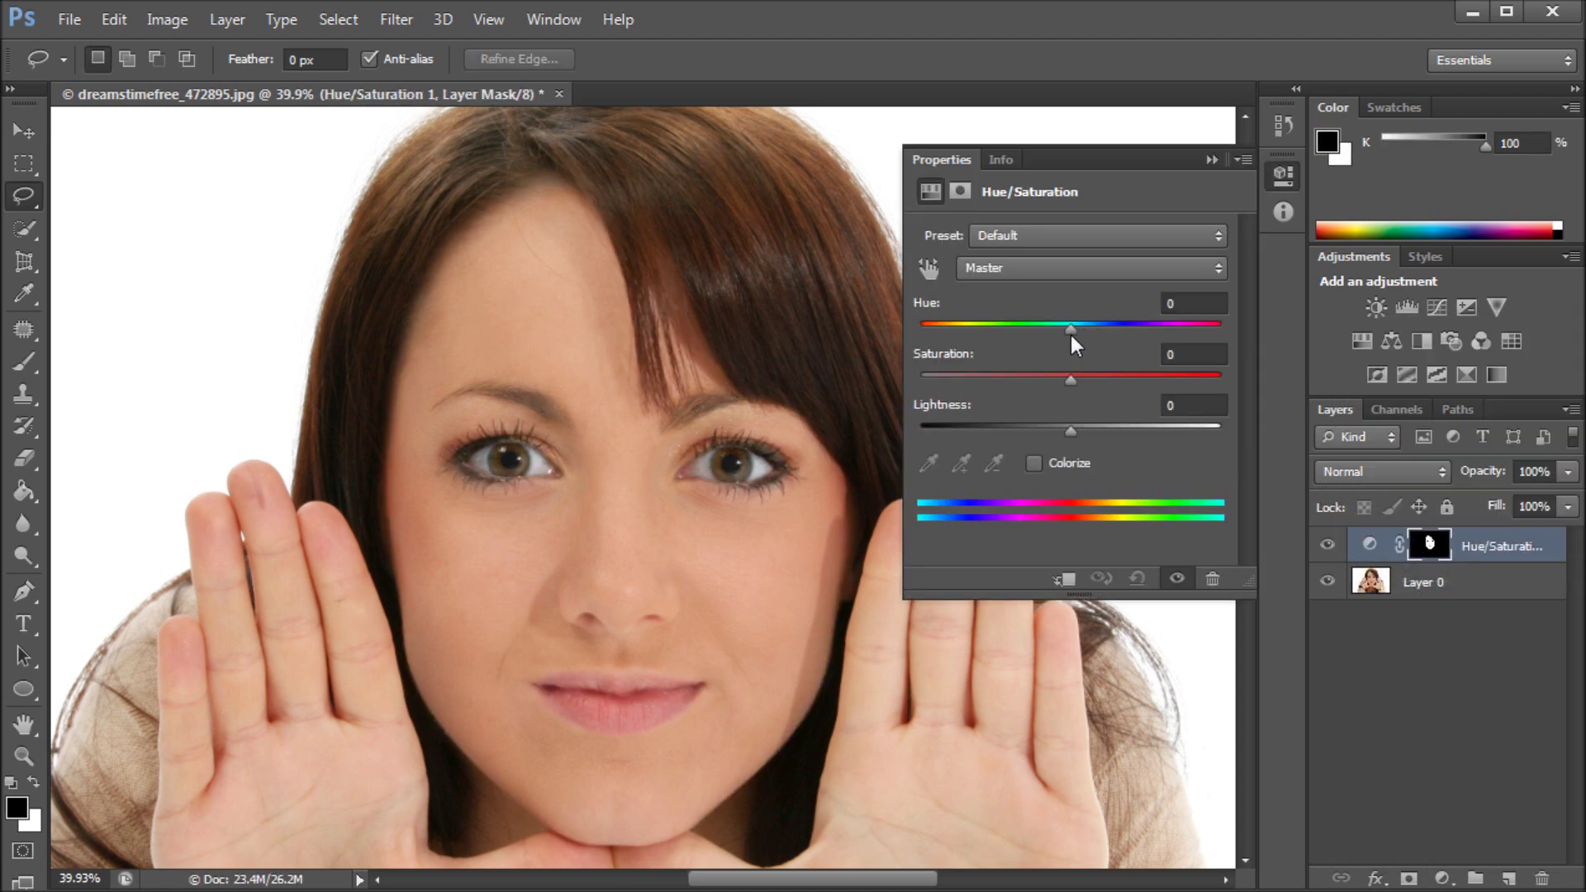
{"action": "left_click_drag", "start_coordinate": [1071, 335], "coordinate": [1024, 331]}
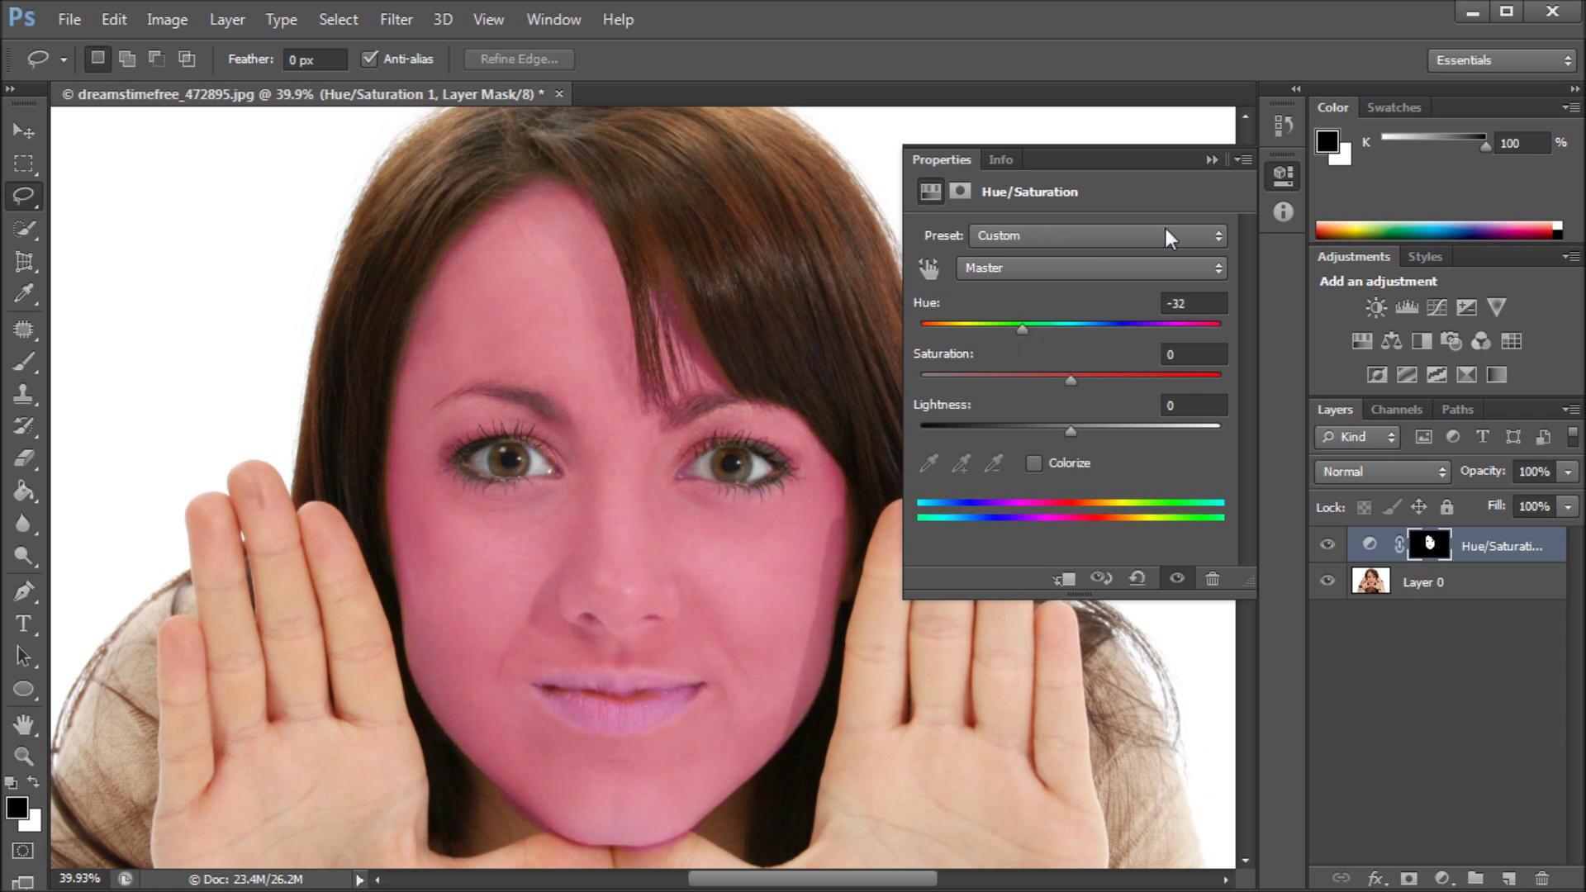
{"action": "left_click", "coordinate": [1212, 160]}
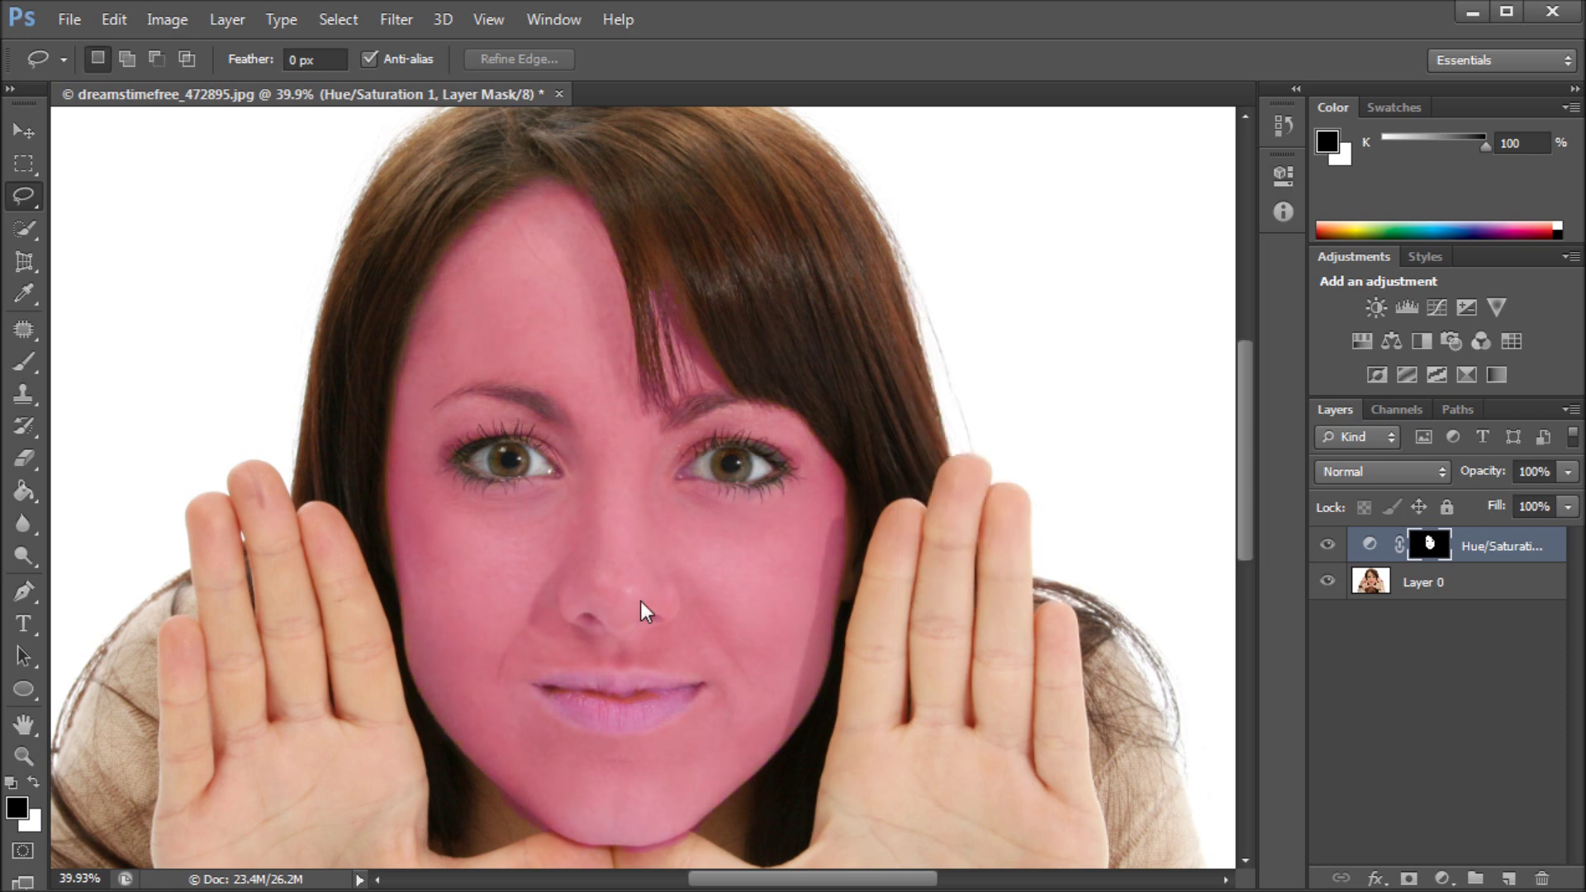
- Target the Hue/Saturation layer mask, zoom in, and pick the Brush tool with white foreground
{"action": "left_click", "coordinate": [1427, 585]}
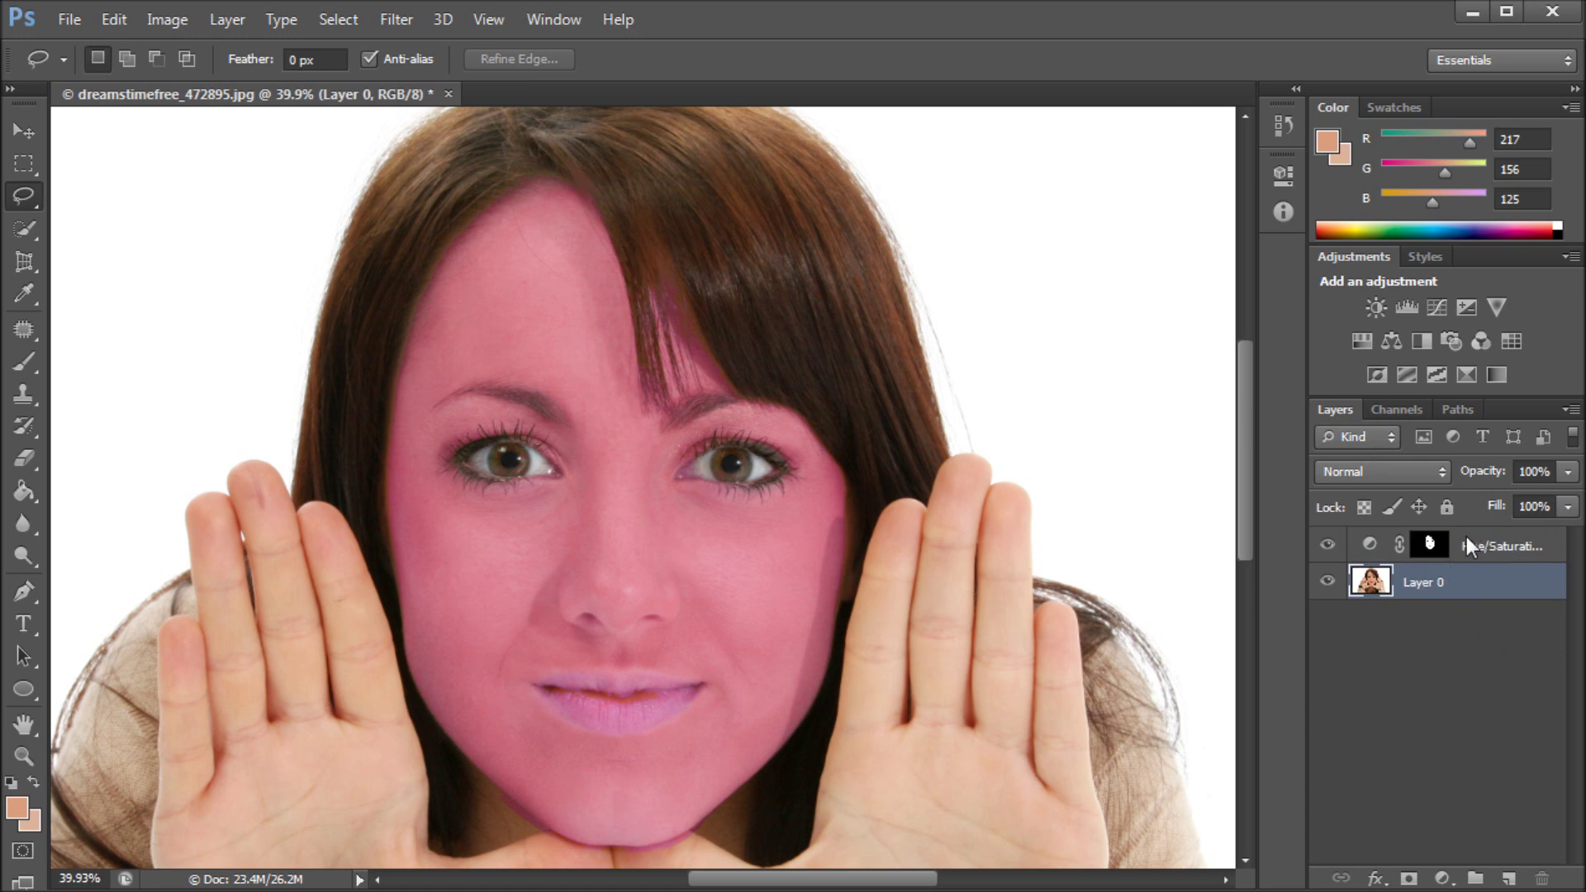
{"action": "left_click", "coordinate": [1429, 545]}
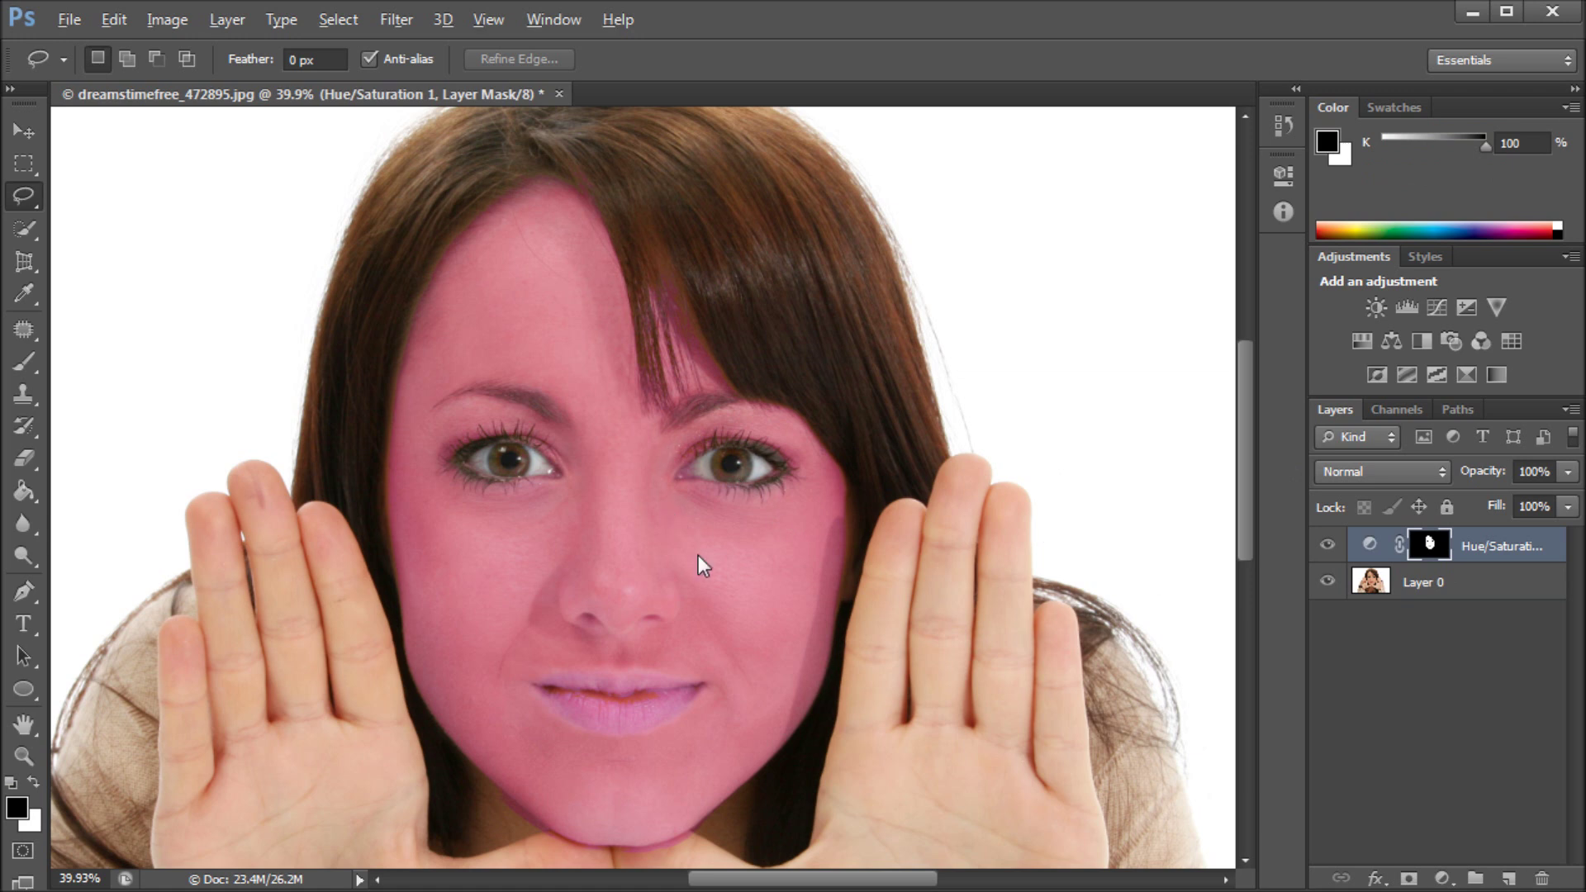
{"action": "scroll", "coordinate": [698, 555], "scroll_direction": "up", "scroll_amount": 2}
{"action": "left_click", "coordinate": [23, 361]}
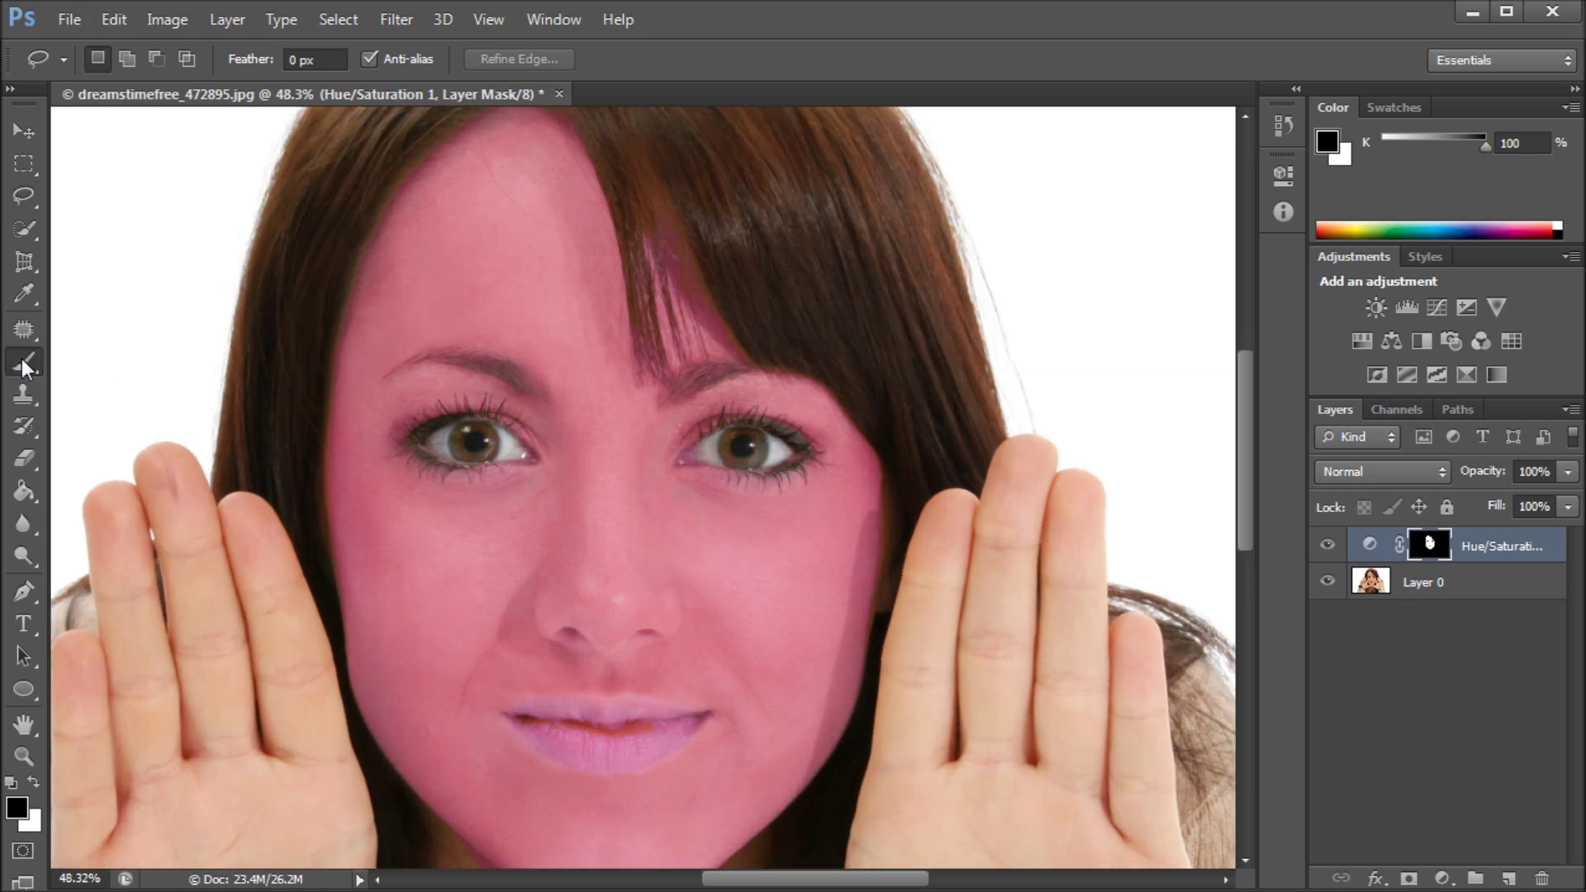
{"action": "left_click", "coordinate": [33, 782]}
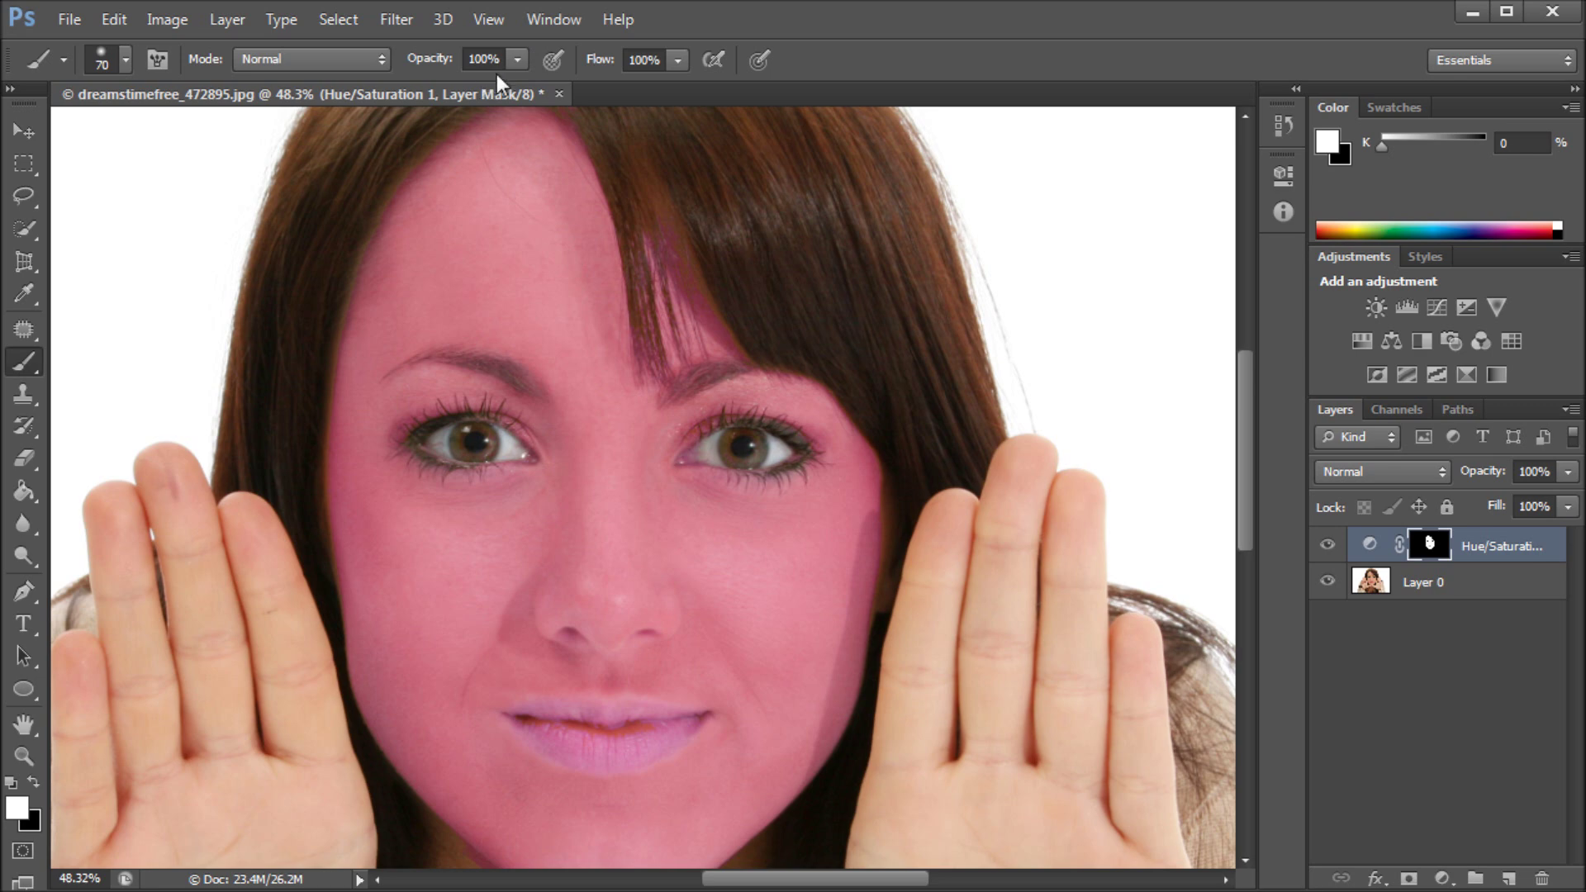
- Confirm the brush preset is 70 px with 8% hardness
{"action": "left_click", "coordinate": [126, 60]}
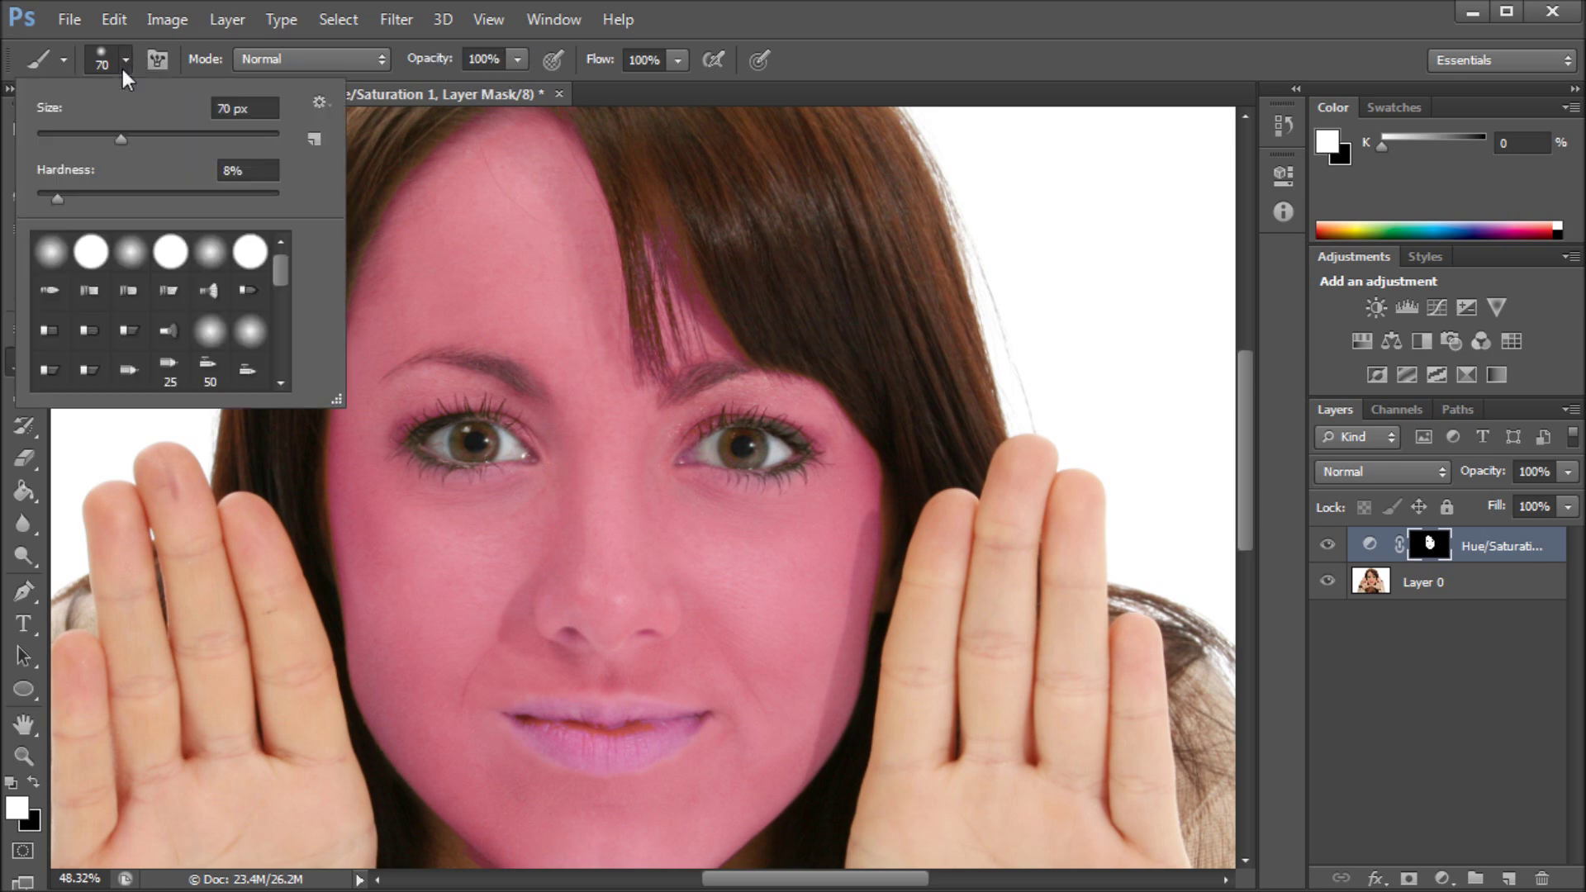
{"action": "key", "text": "Return"}
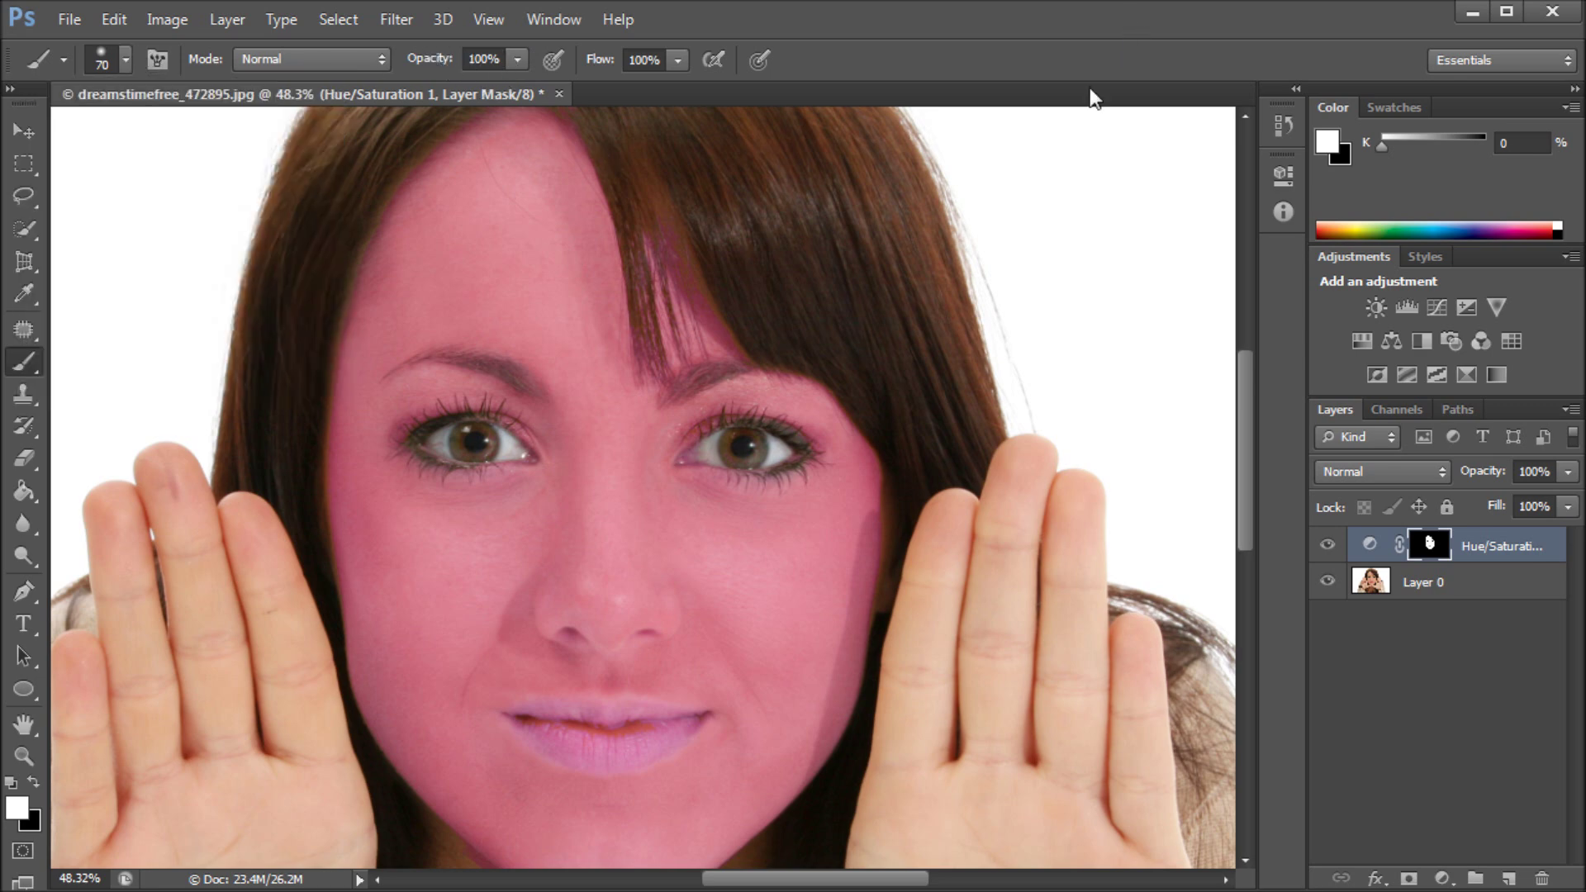
{"action": "scroll", "coordinate": [612, 705], "scroll_direction": "up", "scroll_amount": 5}
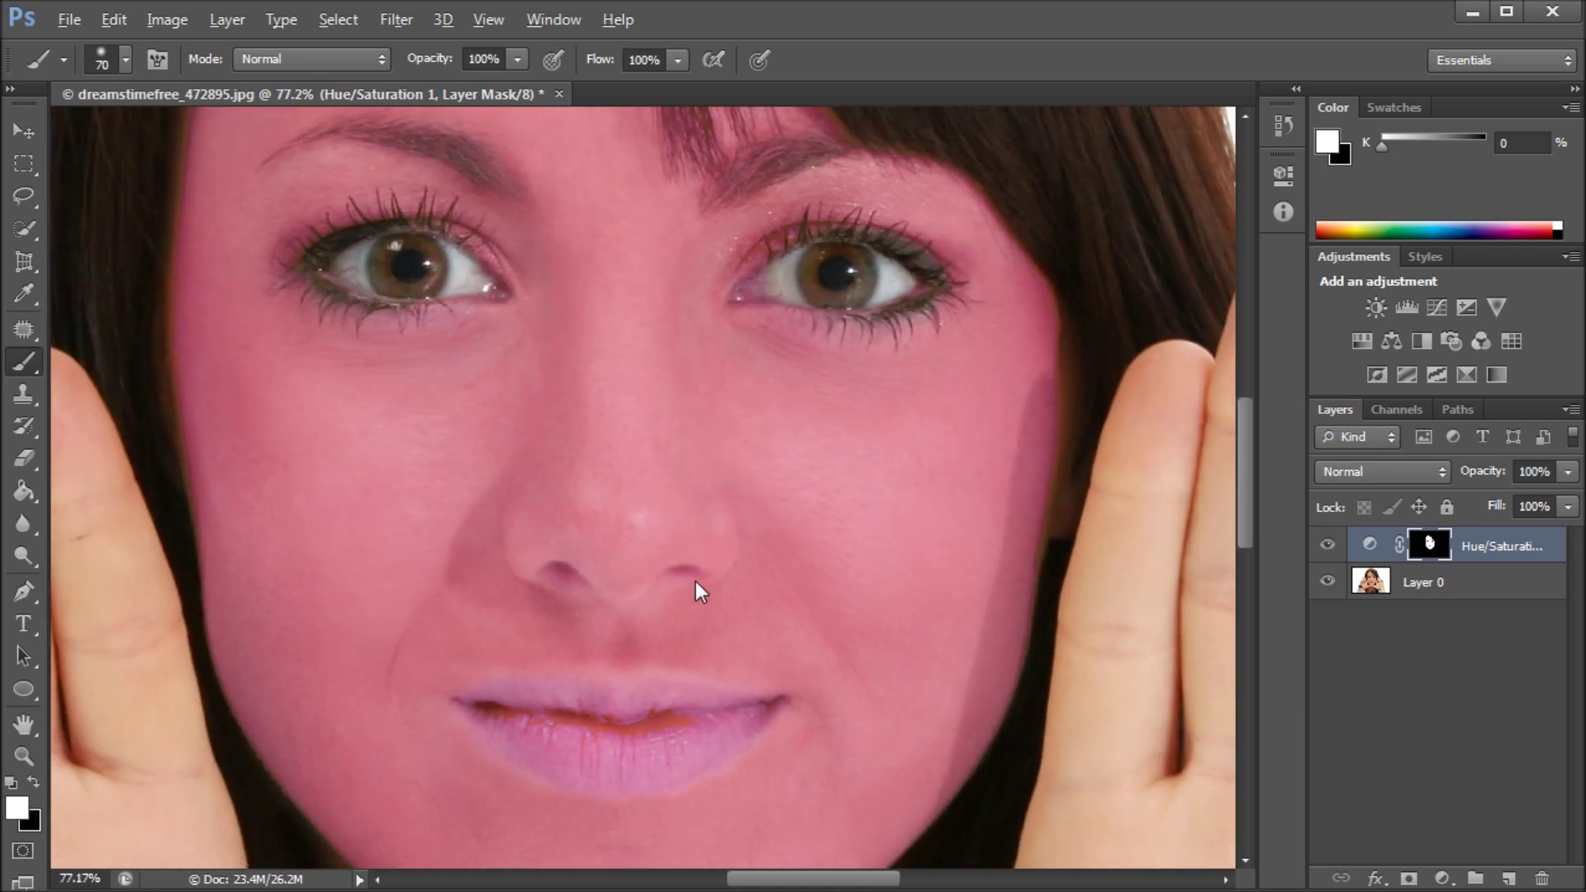
{"action": "scroll", "coordinate": [696, 582], "scroll_direction": "down", "scroll_amount": 2}
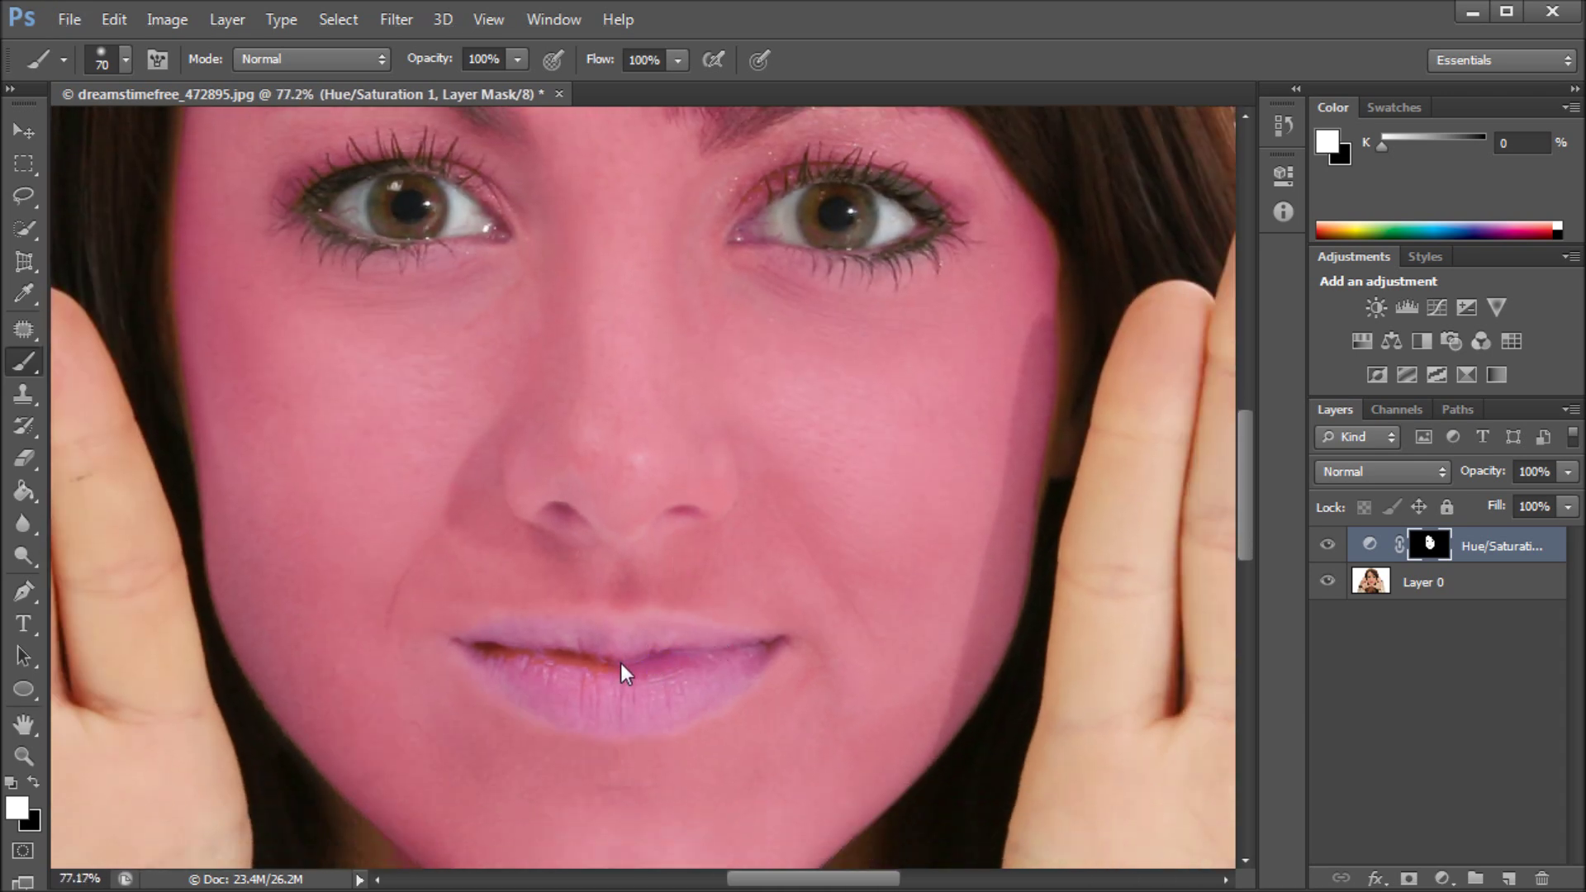
{"action": "scroll", "coordinate": [517, 661], "scroll_direction": "up", "scroll_amount": 7}
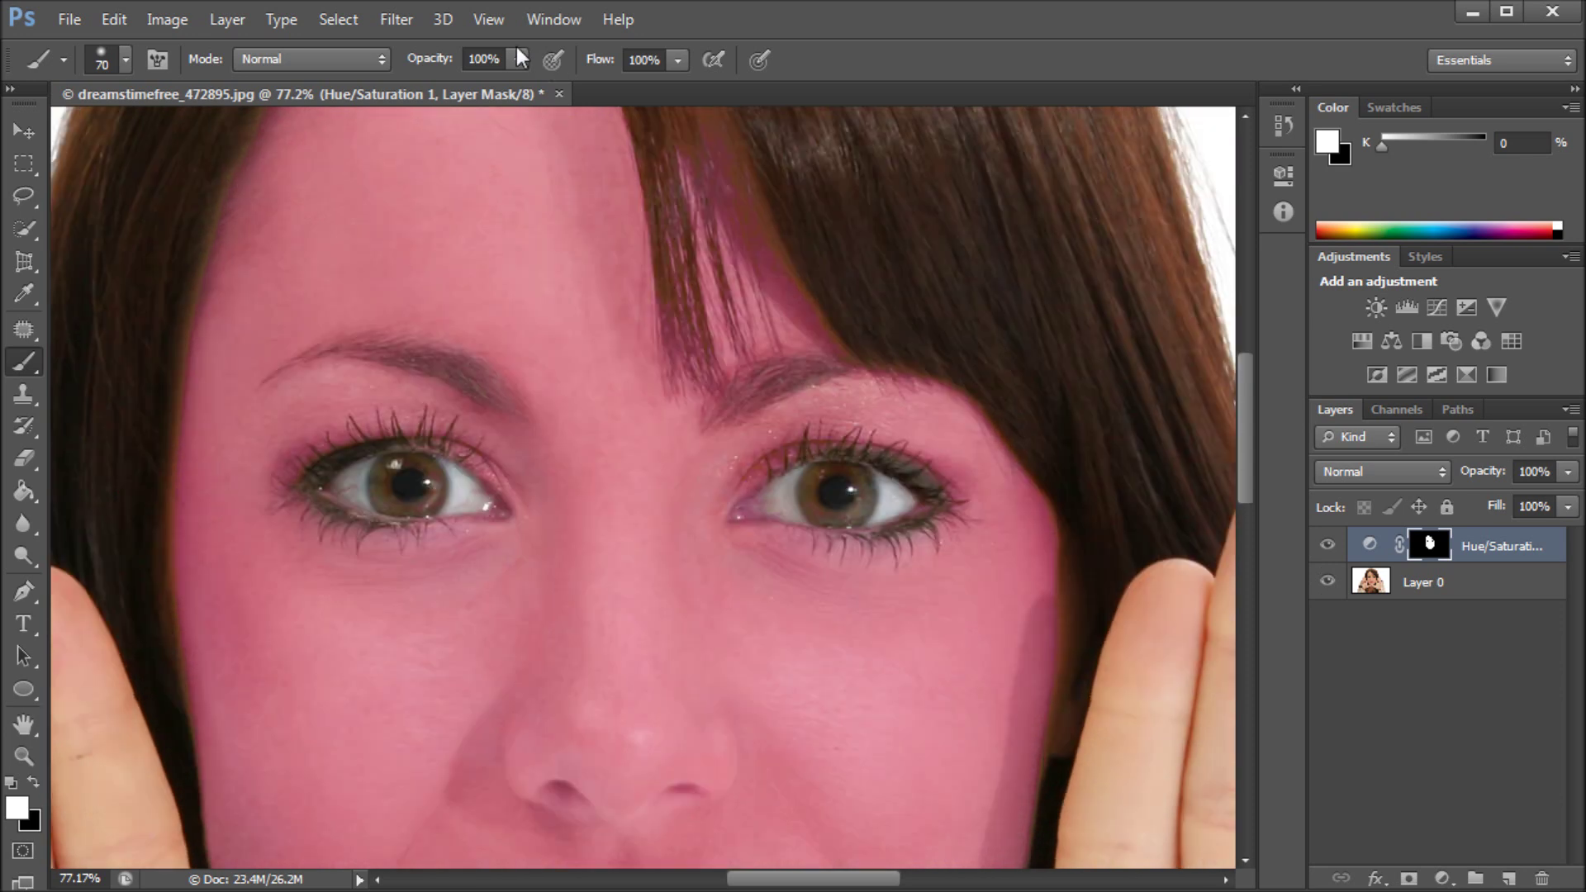
{"action": "left_click", "coordinate": [517, 58]}
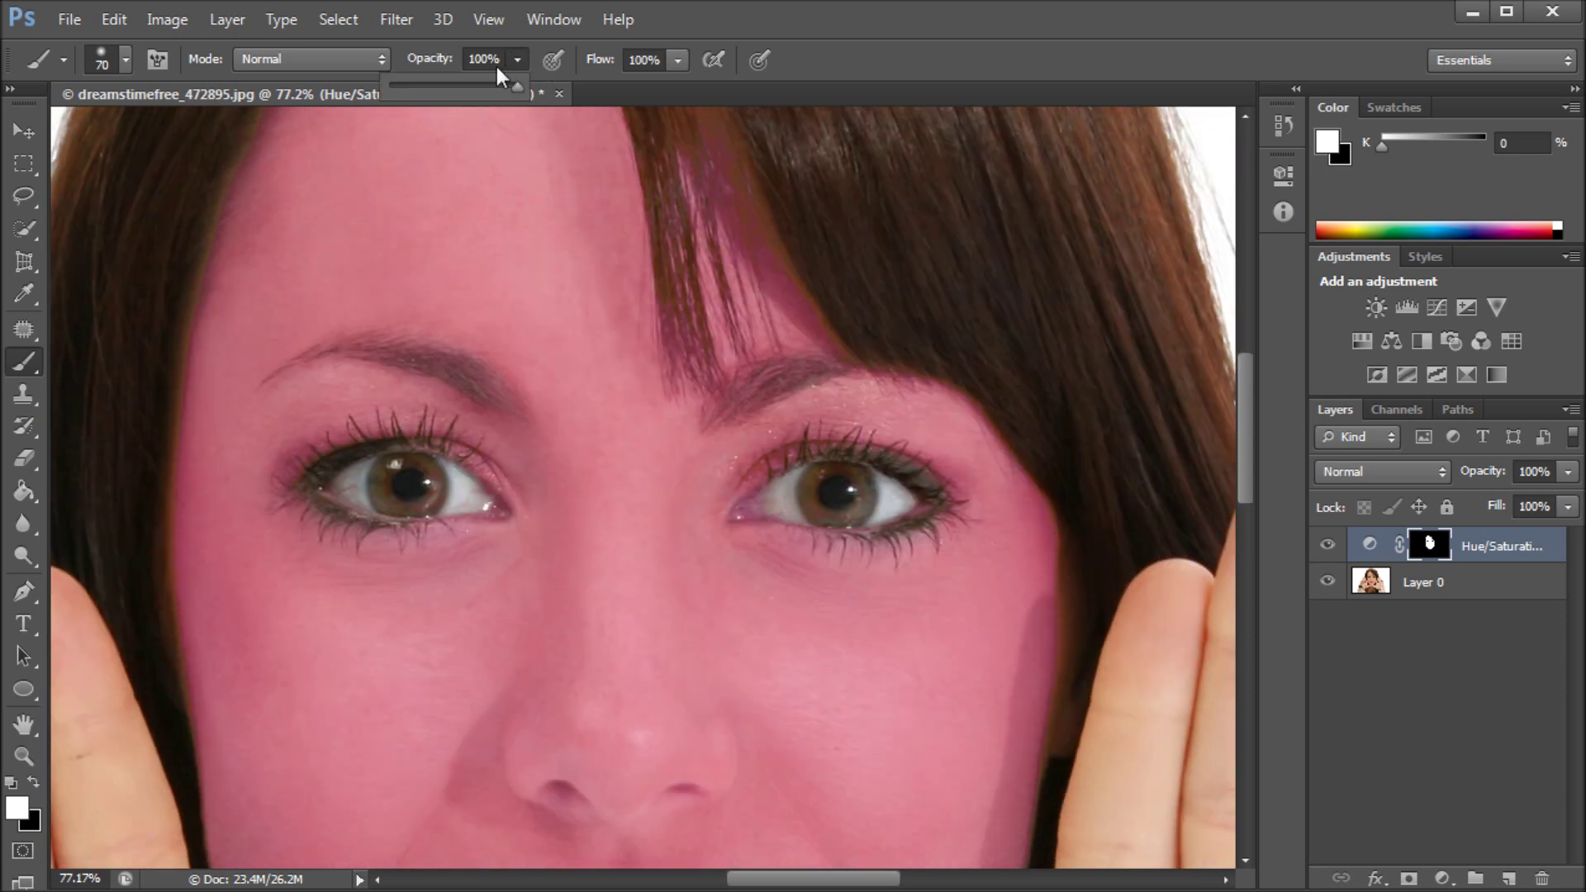
- Lower brush opacity to about 14% and enlarge the brush to 150 px
{"action": "left_click_drag", "start_coordinate": [448, 91], "coordinate": [409, 86]}
{"action": "scroll", "coordinate": [304, 309], "scroll_direction": "down", "scroll_amount": 2}
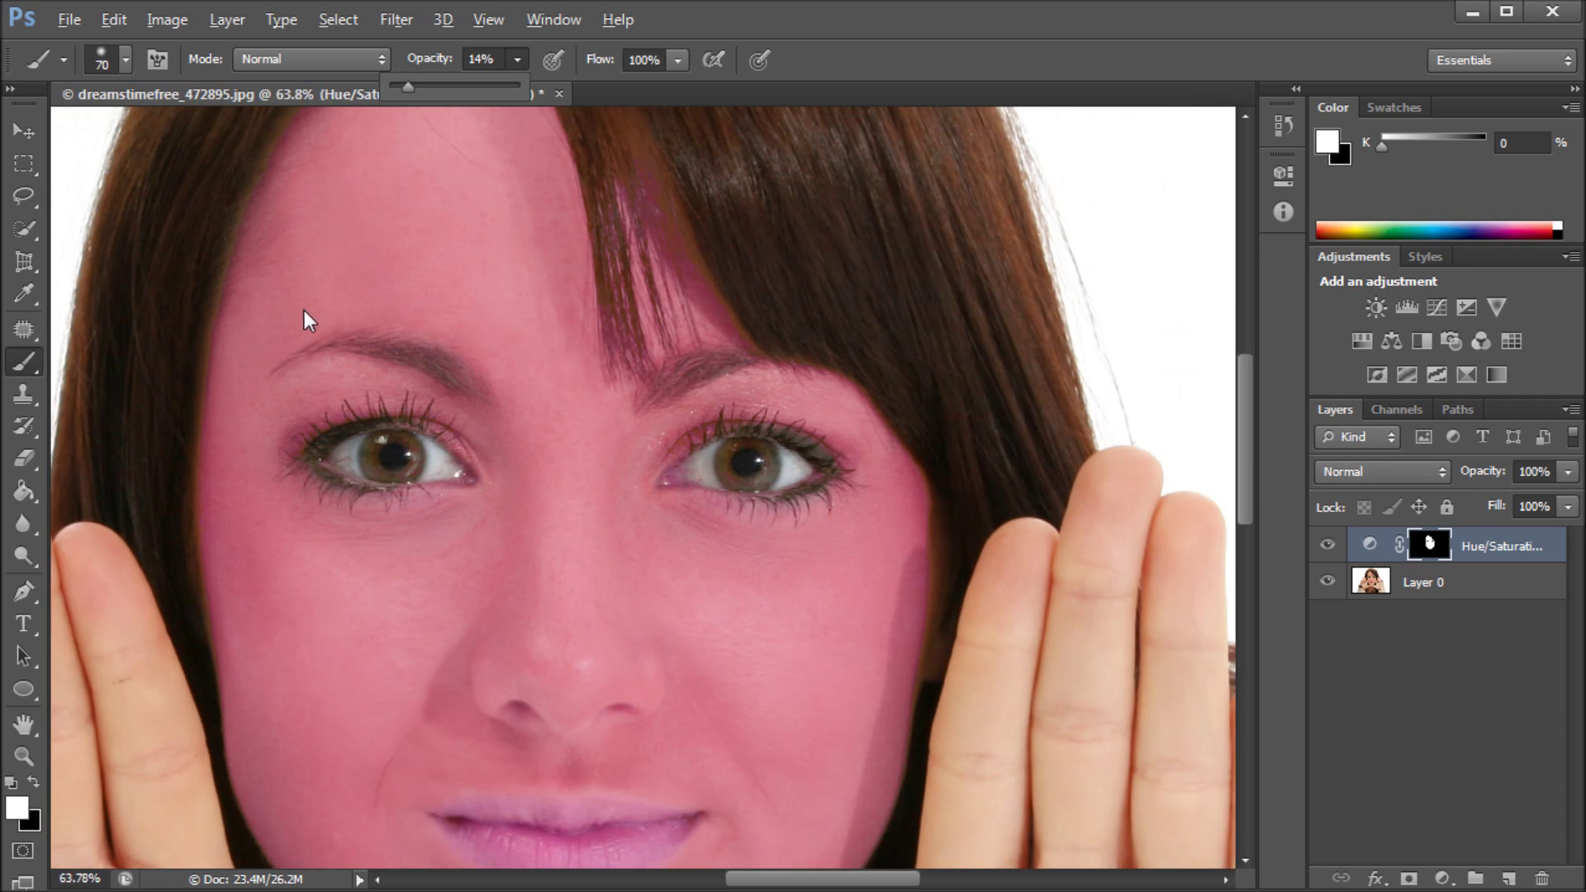
{"action": "scroll", "coordinate": [304, 310], "scroll_direction": "up", "scroll_amount": 1}
{"action": "scroll", "coordinate": [304, 310], "scroll_direction": "up", "scroll_amount": 1}
{"action": "key", "text": "bracketright"}
{"action": "key", "text": "bracketright"}
{"action": "key", "text": "bracketright"}
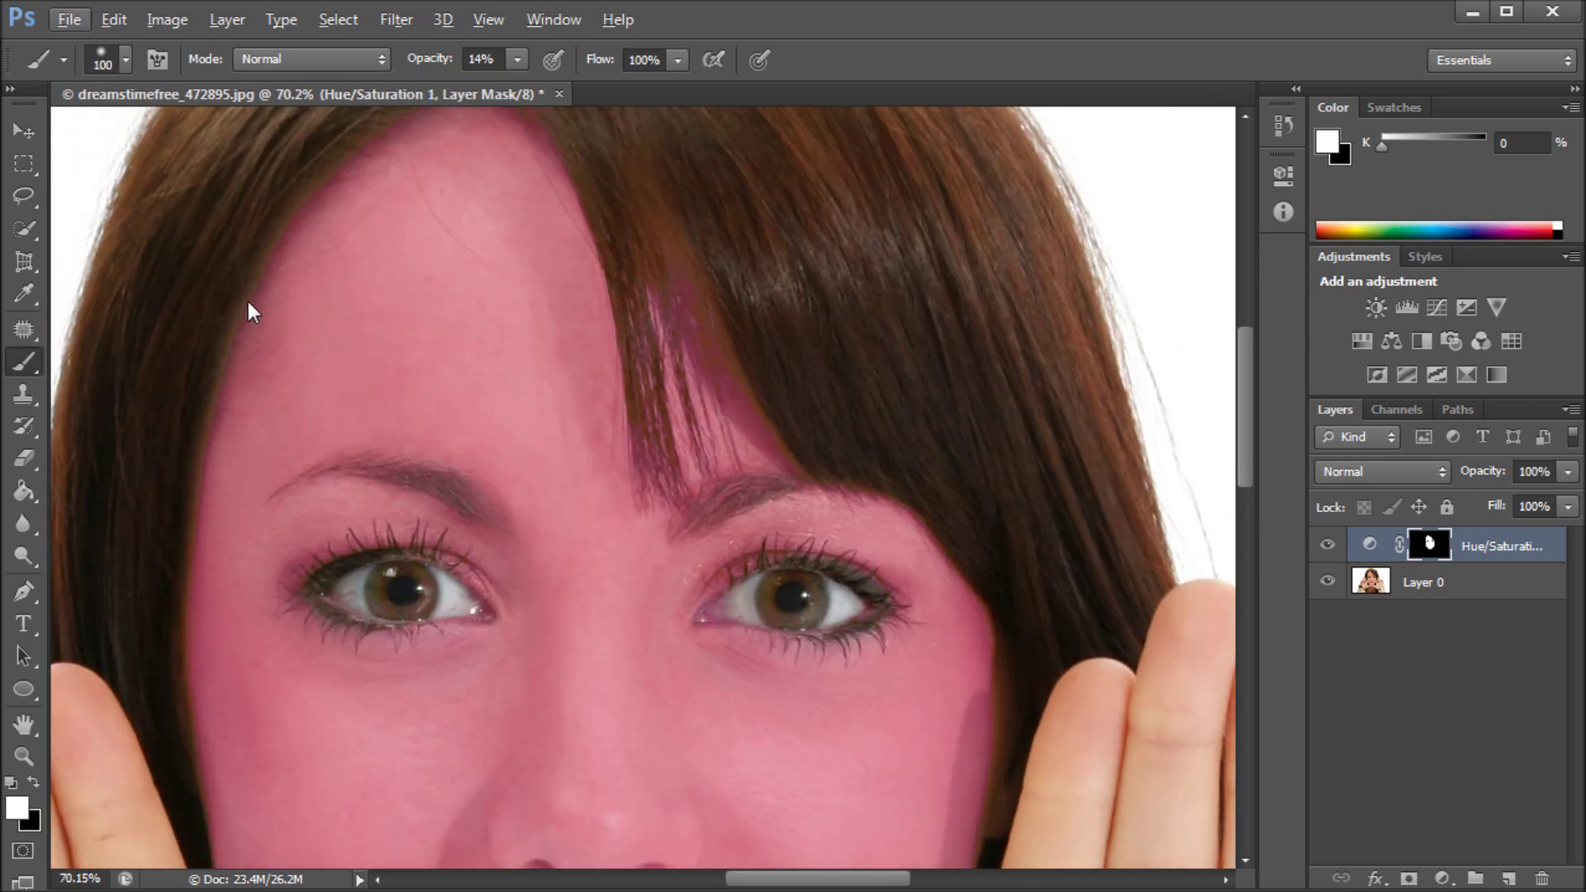
{"action": "key", "text": "alt"}
{"action": "scroll", "coordinate": [989, 802], "scroll_direction": "down", "scroll_amount": 3}
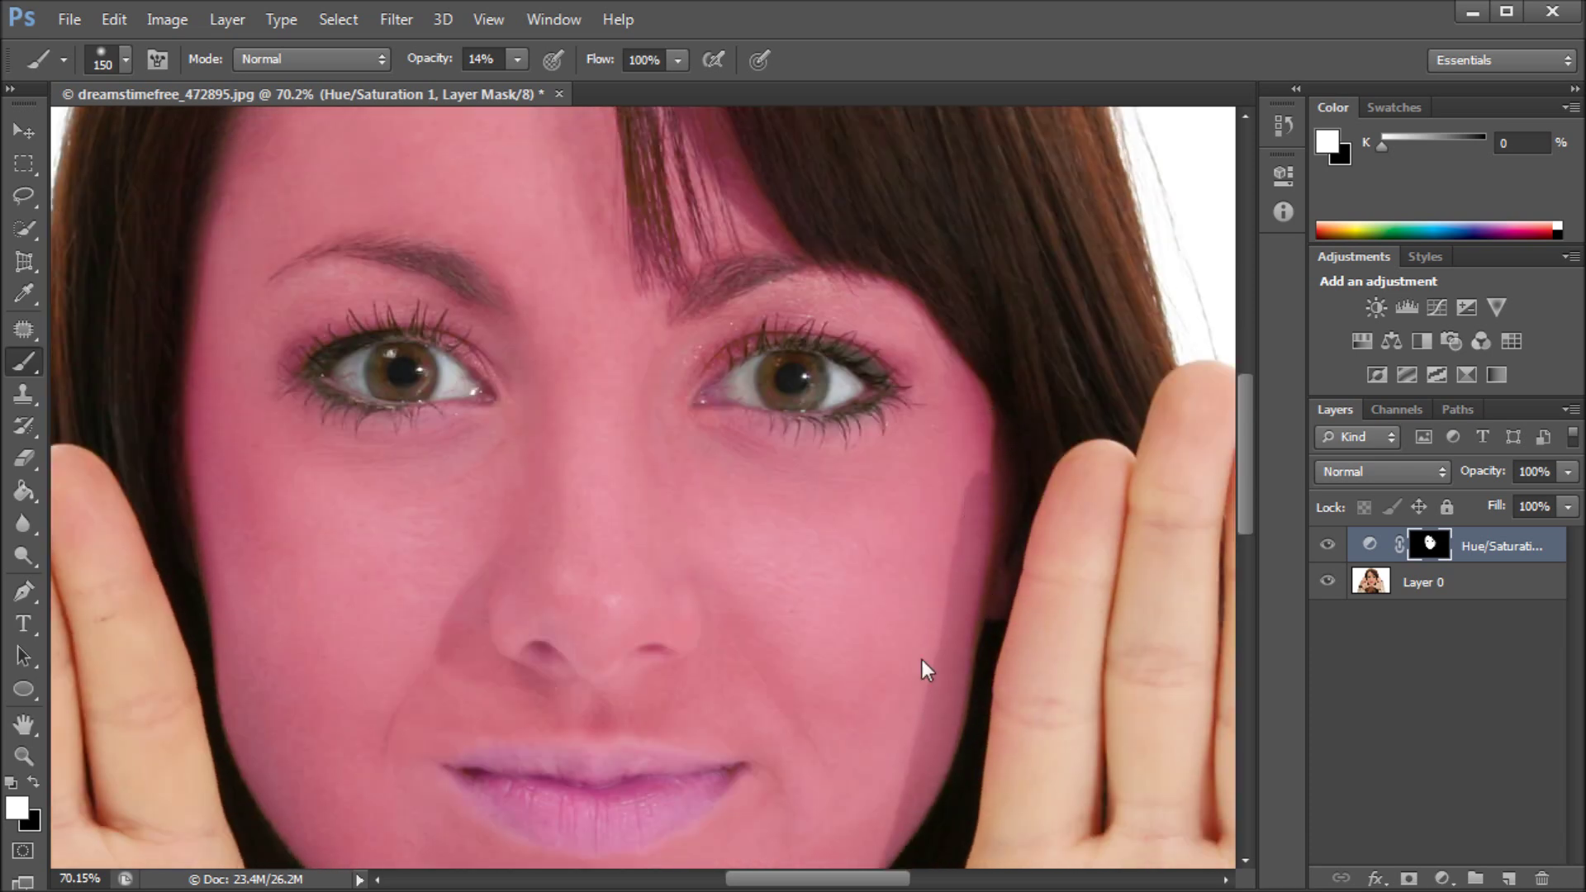
{"action": "scroll", "coordinate": [330, 464], "scroll_direction": "up", "scroll_amount": 5}
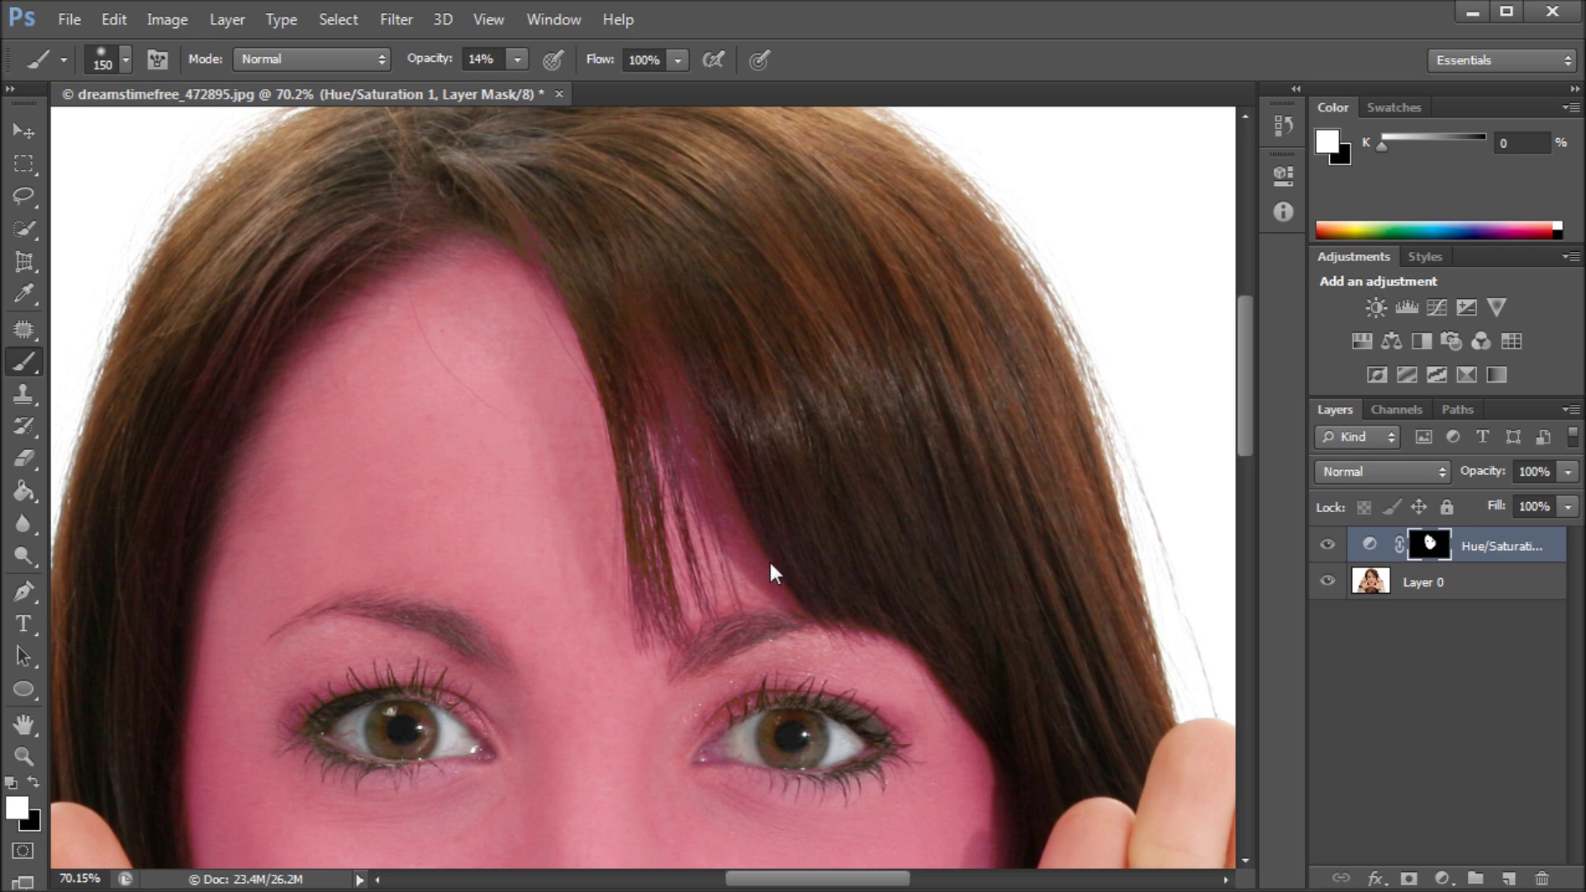
{"action": "scroll", "coordinate": [739, 529], "scroll_direction": "down", "scroll_amount": 5}
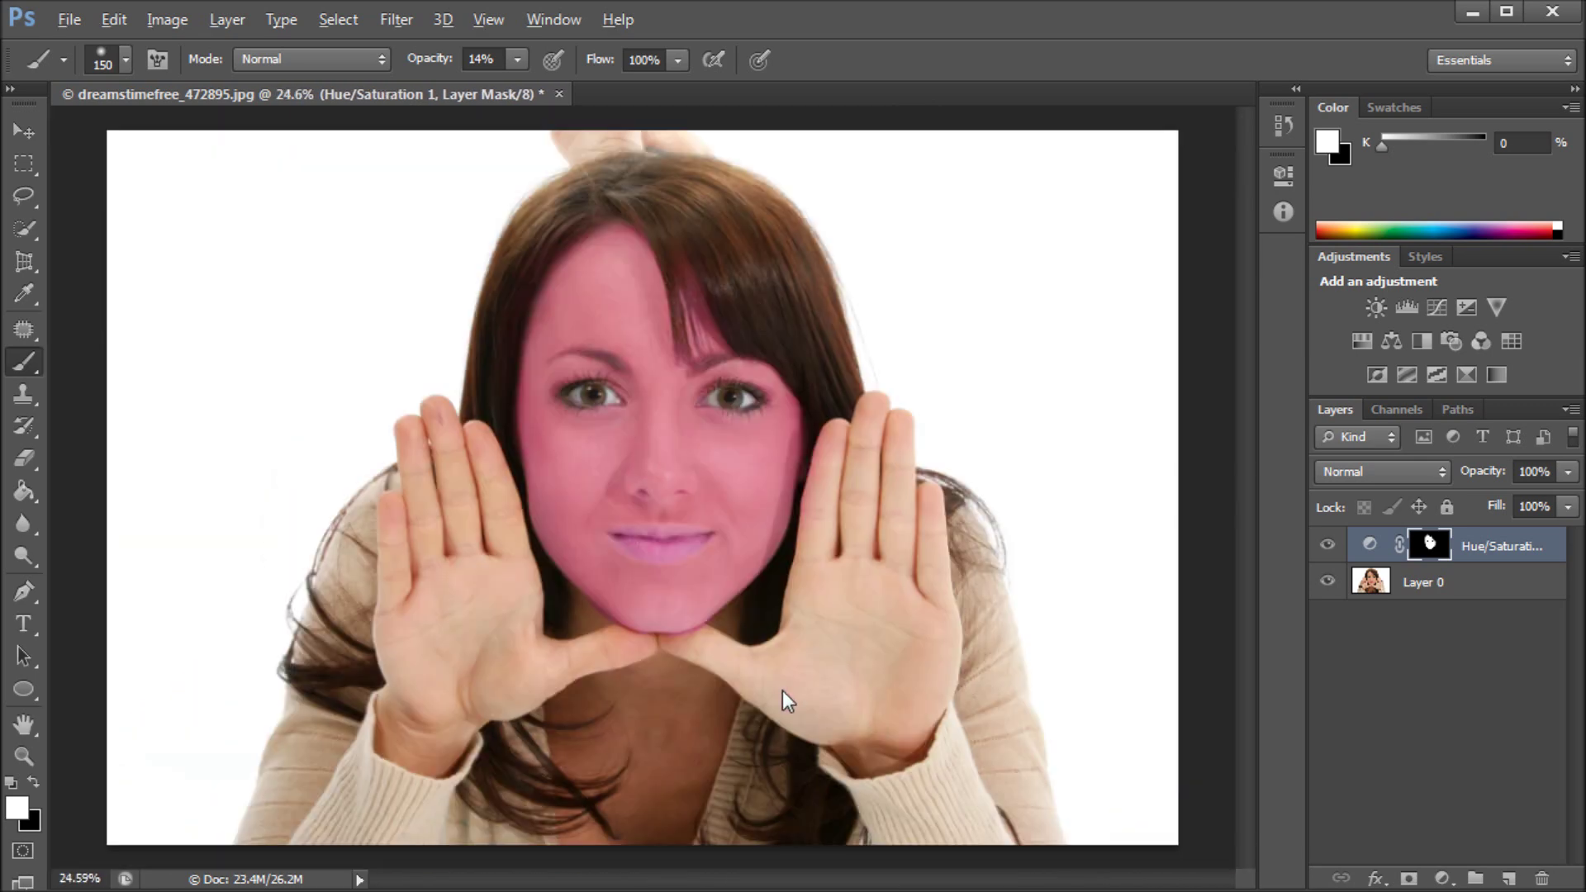
{"action": "scroll", "coordinate": [736, 402], "scroll_direction": "up", "scroll_amount": 3}
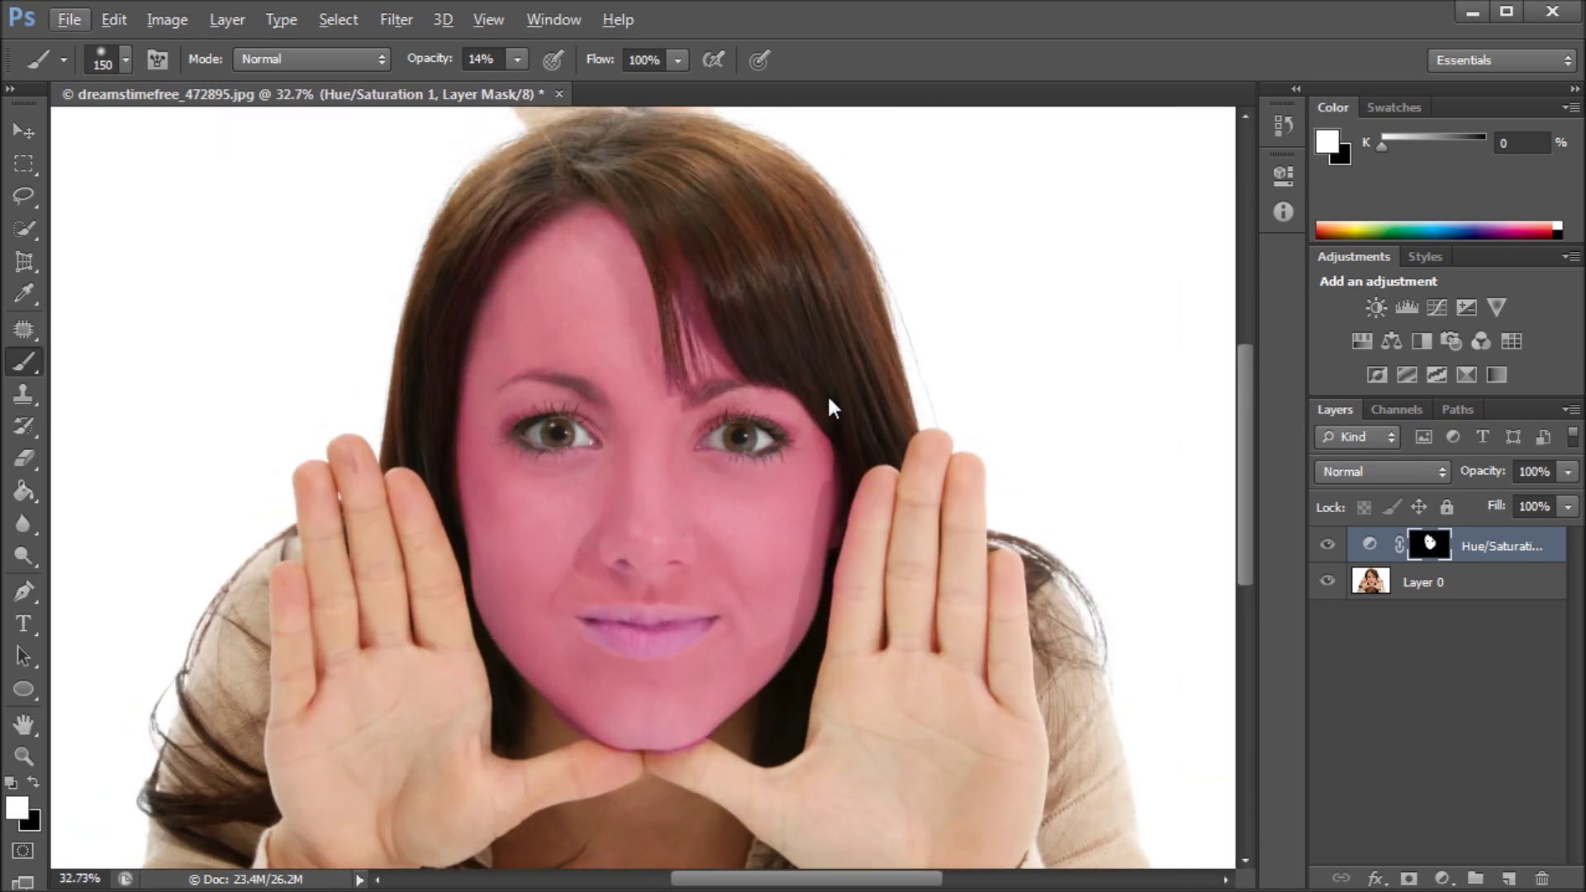
{"action": "scroll", "coordinate": [828, 399], "scroll_direction": "up", "scroll_amount": 1}
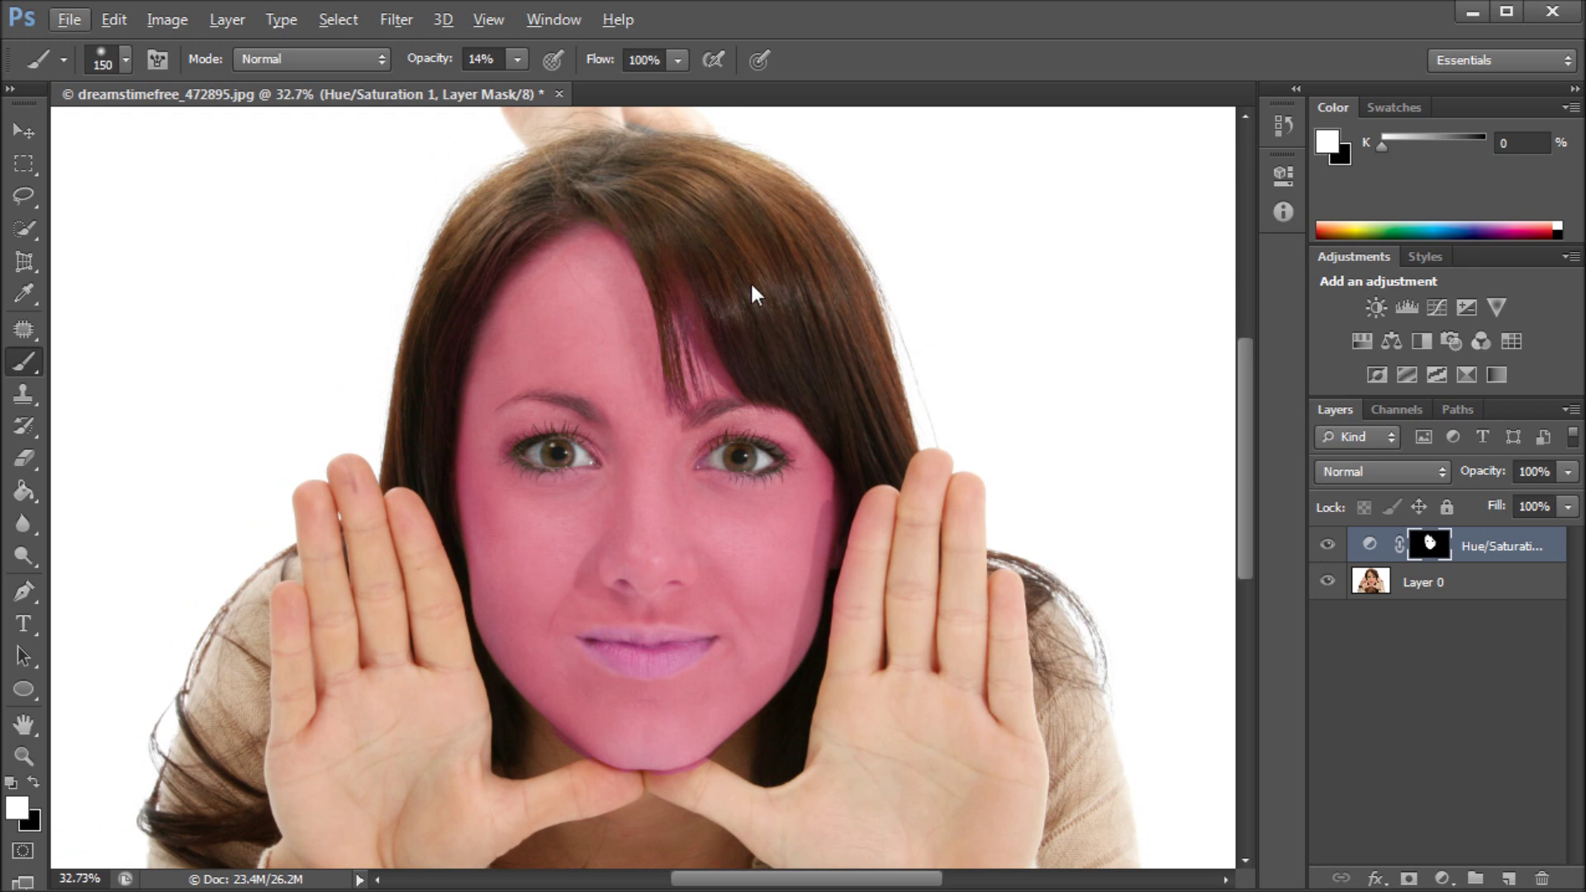
{"action": "scroll", "coordinate": [750, 280], "scroll_direction": "down", "scroll_amount": 2}
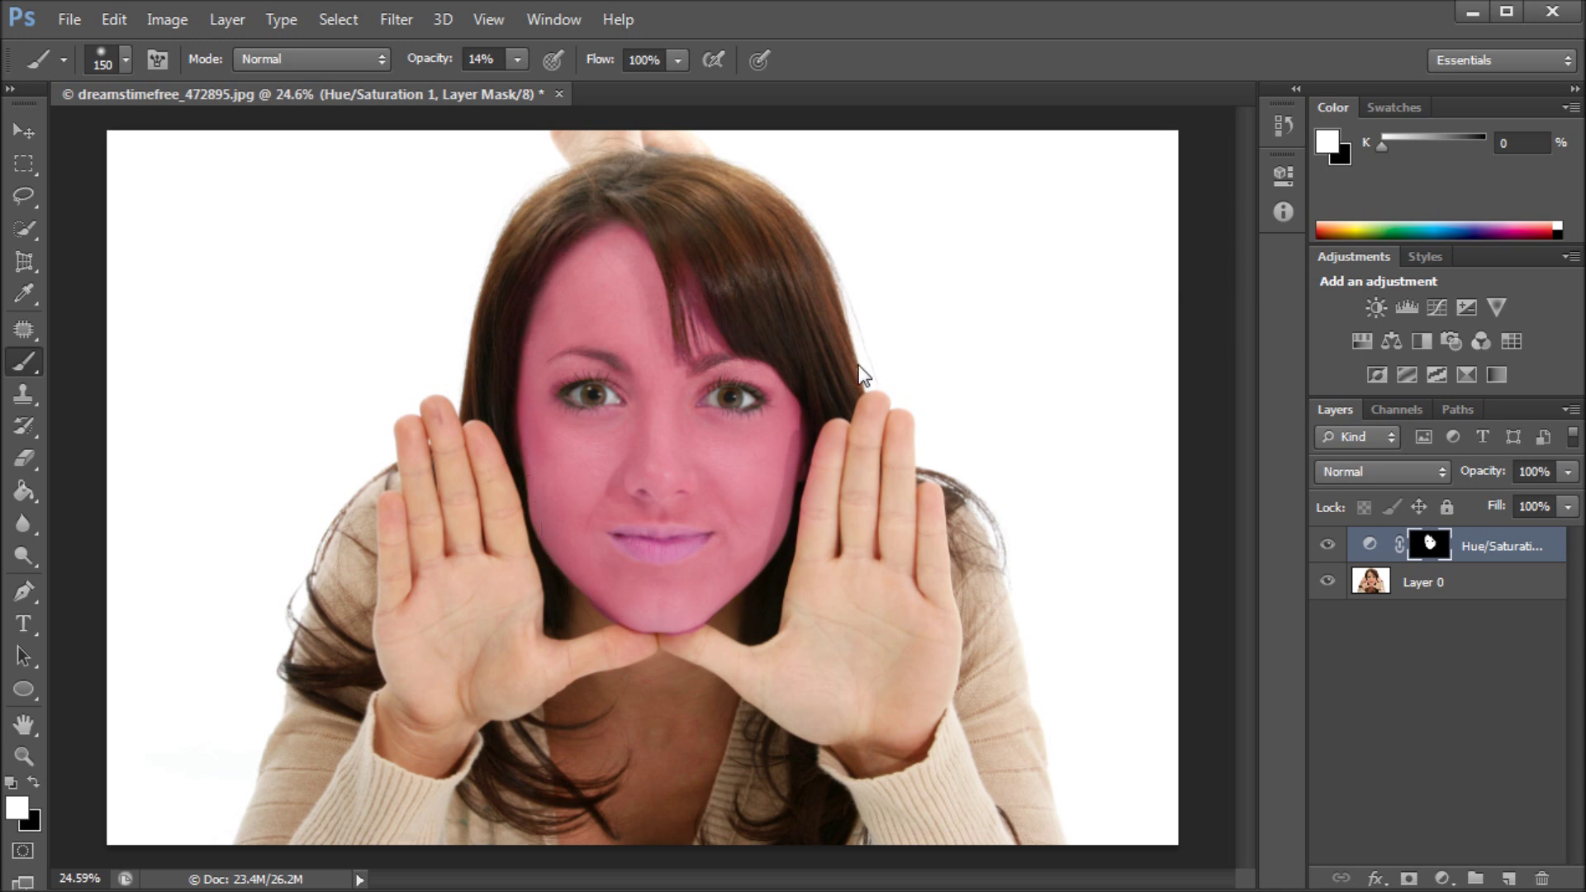
{"action": "scroll", "coordinate": [682, 651], "scroll_direction": "up", "scroll_amount": 5}
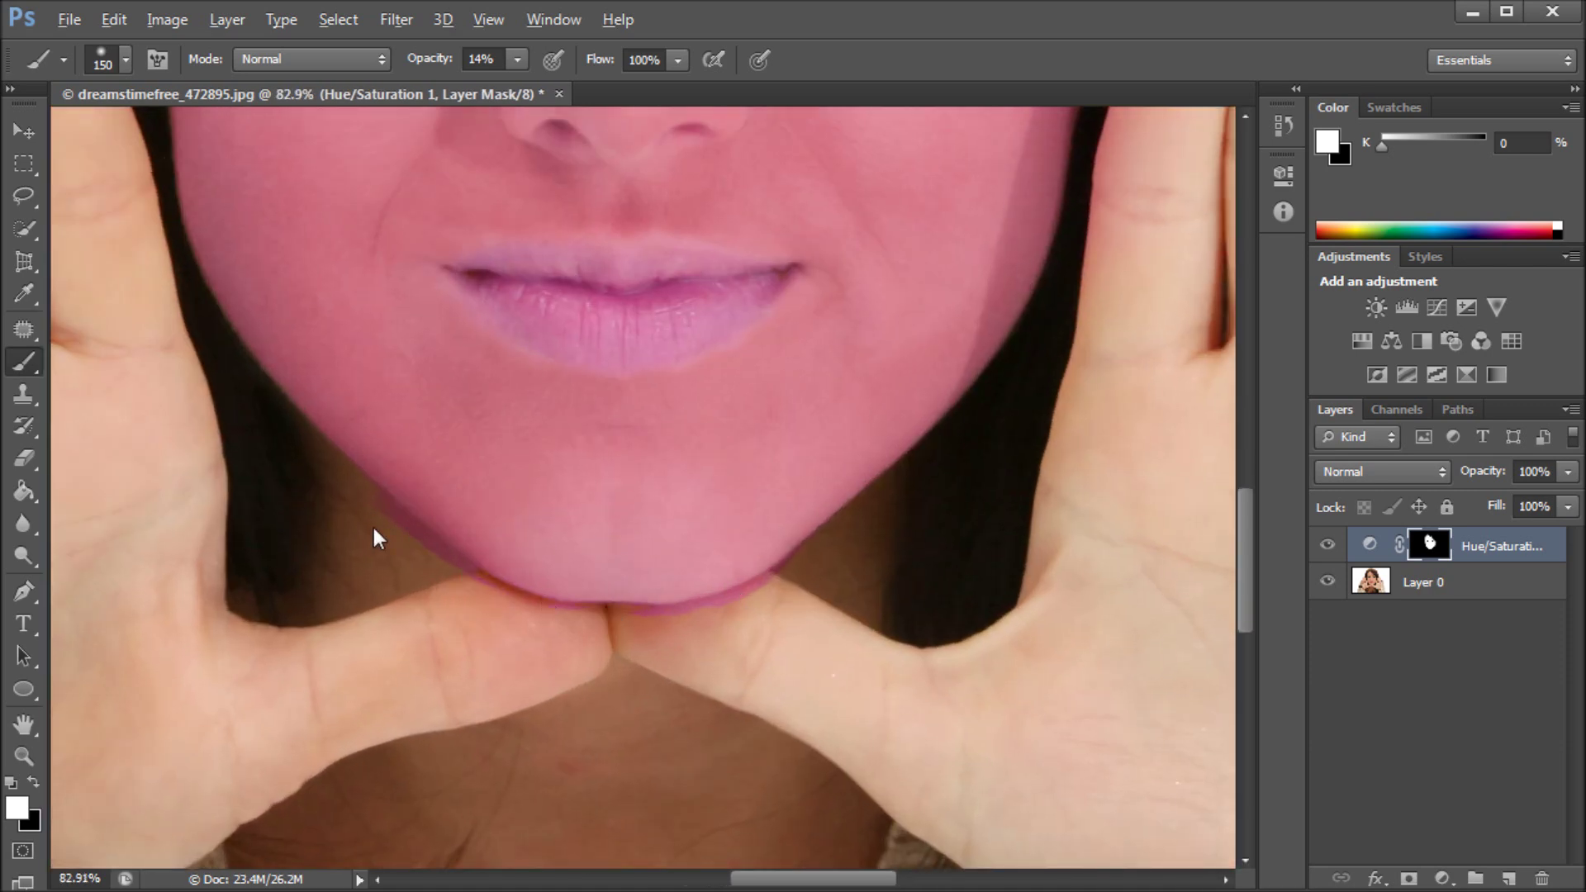
- Set the brush to black foreground, 100% opacity and 50 px size
{"action": "key", "text": "alt"}
{"action": "left_click", "coordinate": [33, 783]}
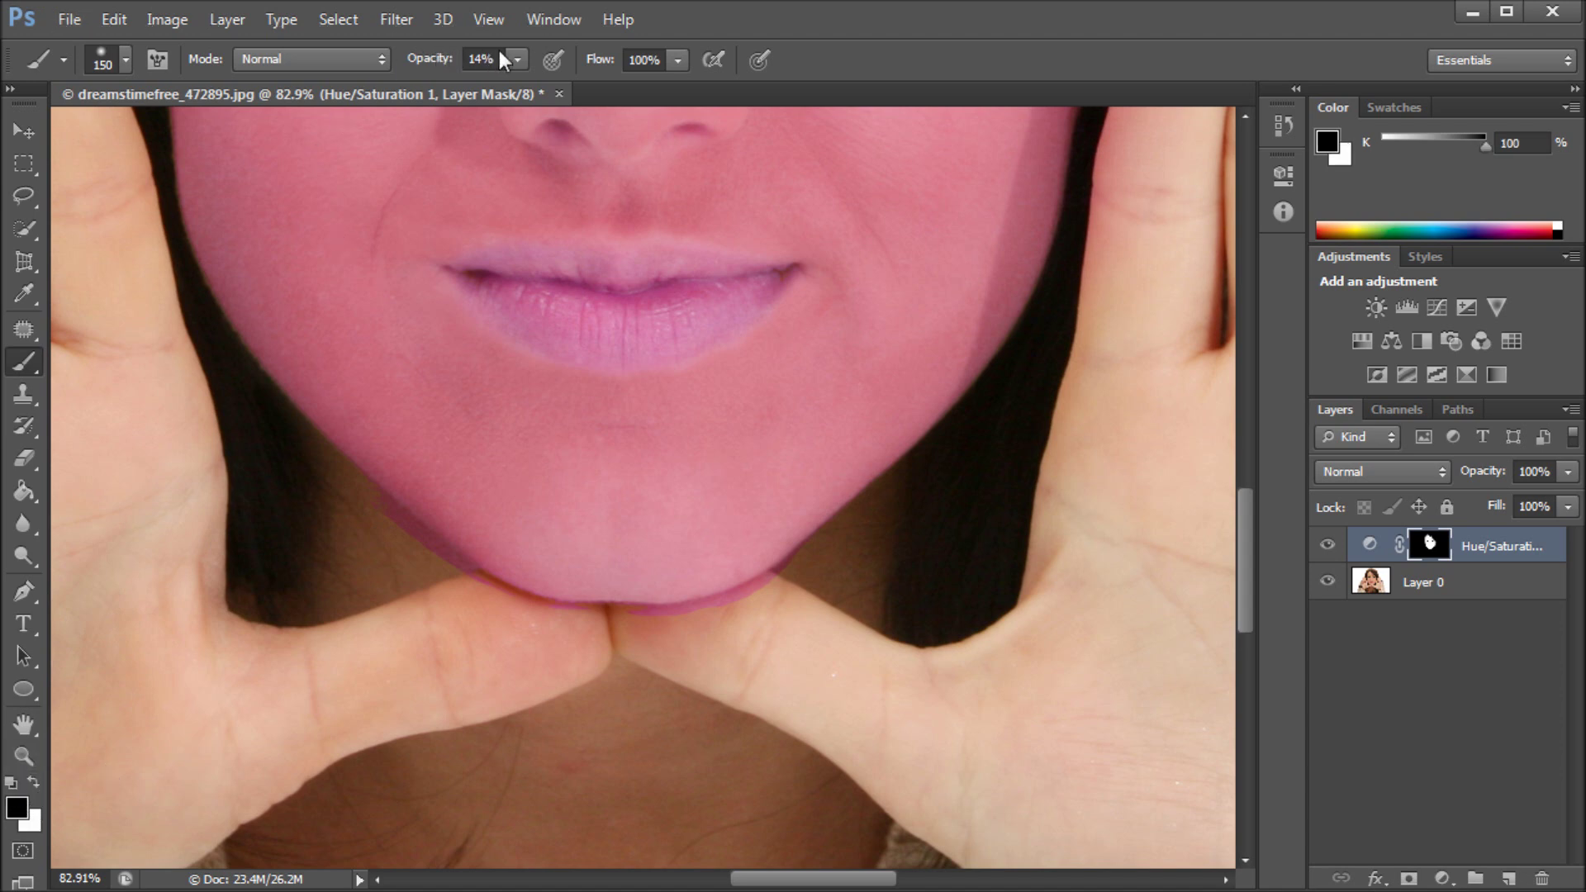
{"action": "left_click_drag", "start_coordinate": [517, 59], "coordinate": [866, 43]}
{"action": "key", "text": "bracketleft"}
{"action": "key", "text": "bracketleft"}
{"action": "key", "text": "bracketleft"}
{"action": "key", "text": "bracketleft"}
{"action": "key", "text": "bracketleft"}
{"action": "key", "text": "bracketleft"}
{"action": "key", "text": "bracketleft"}
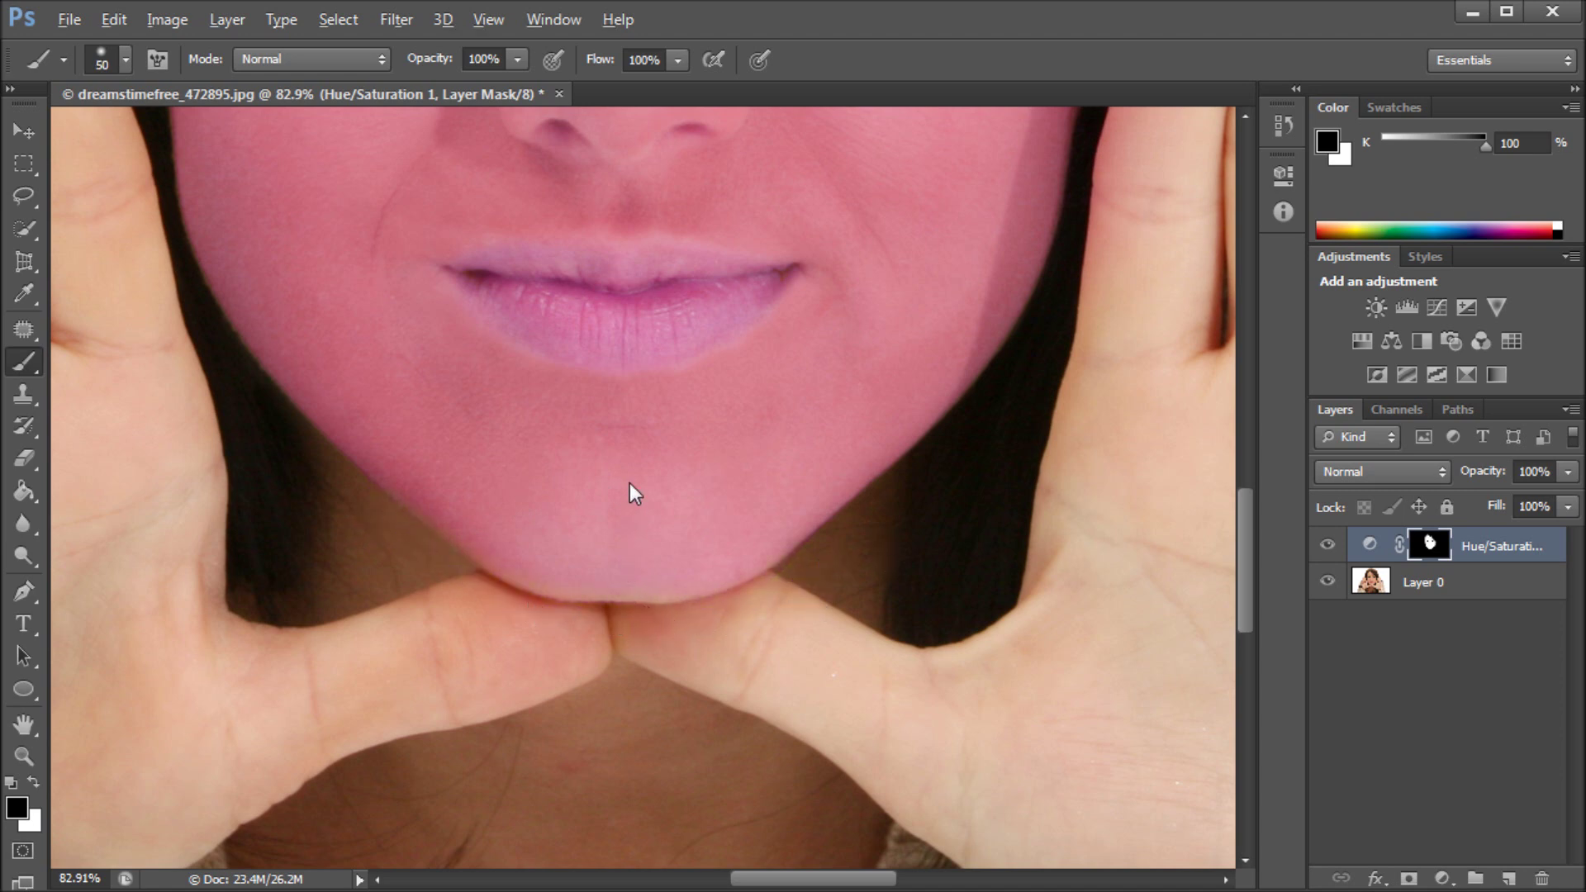
{"action": "scroll", "coordinate": [629, 493], "scroll_direction": "down", "scroll_amount": 5, "text": "alt"}
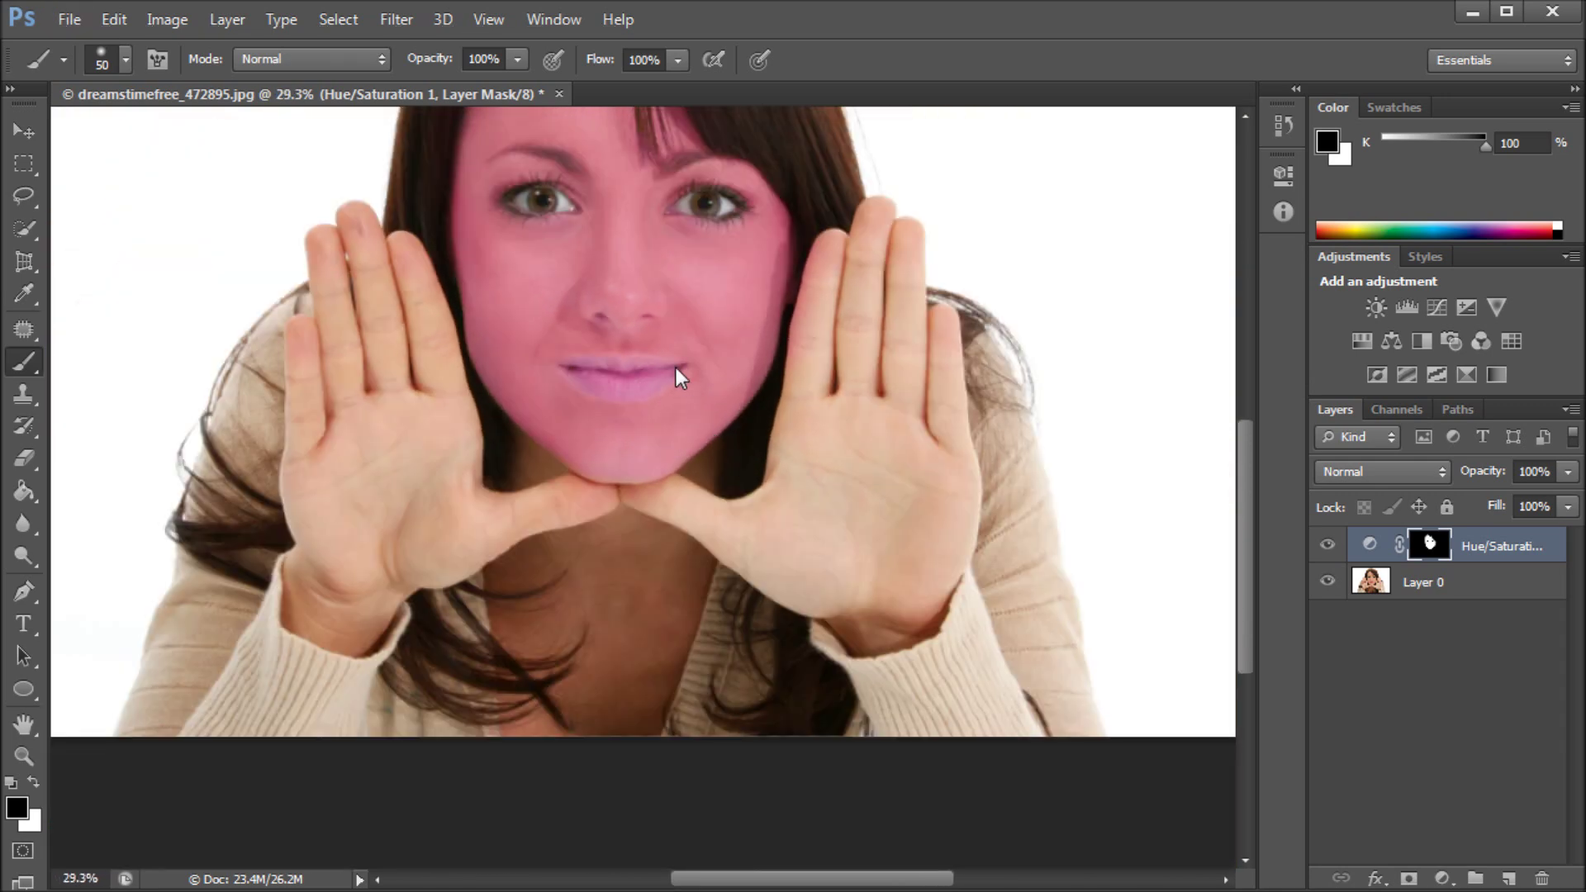
{"action": "scroll", "coordinate": [675, 369], "scroll_direction": "down", "scroll_amount": 2, "text": "alt"}
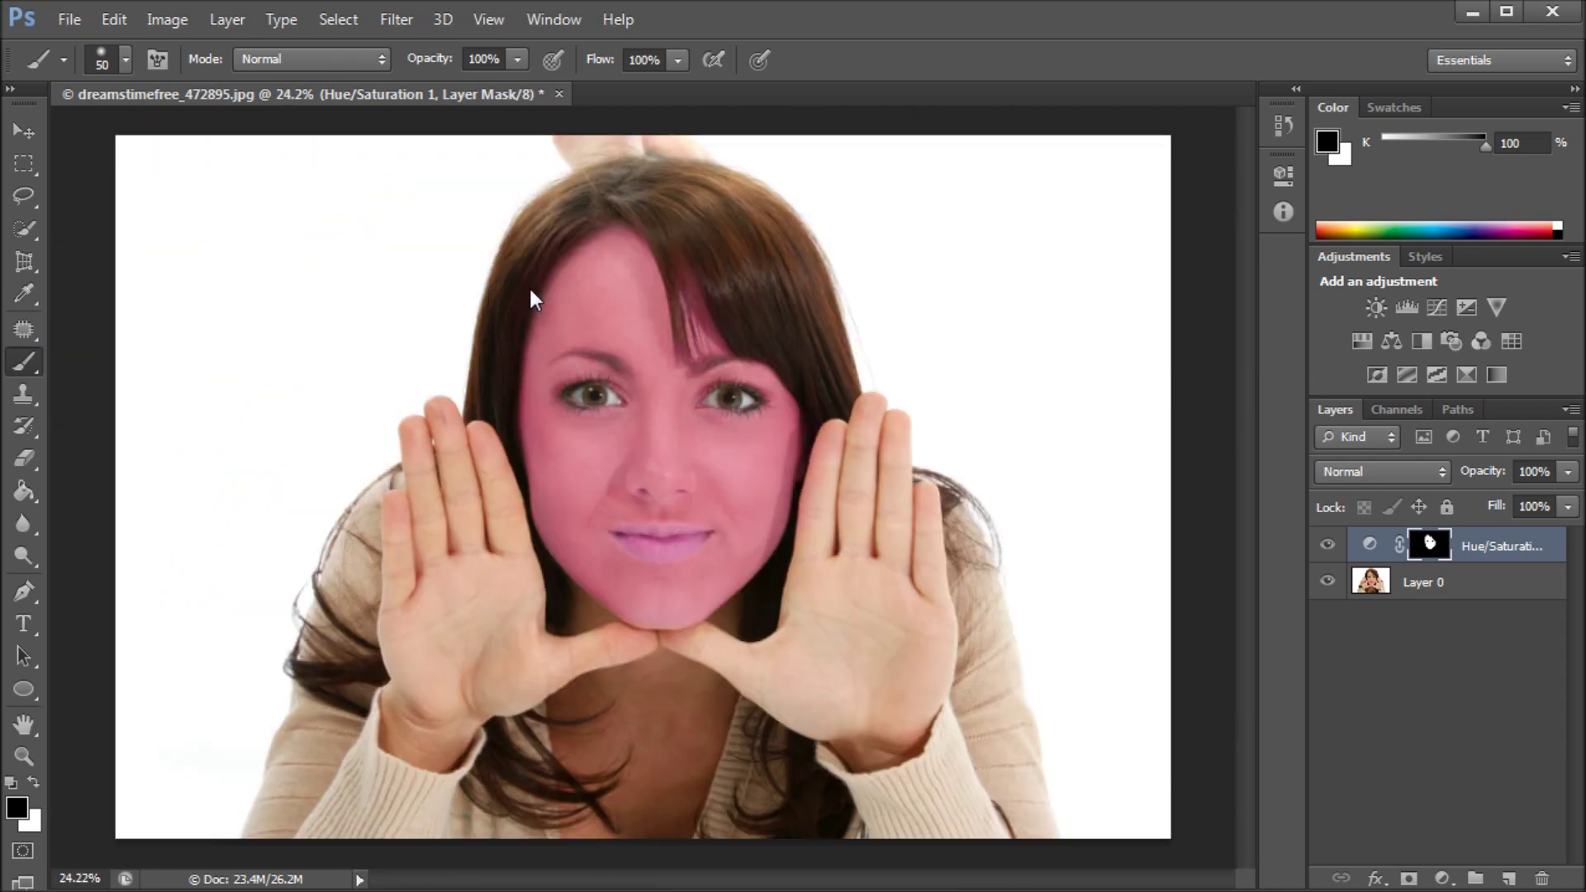